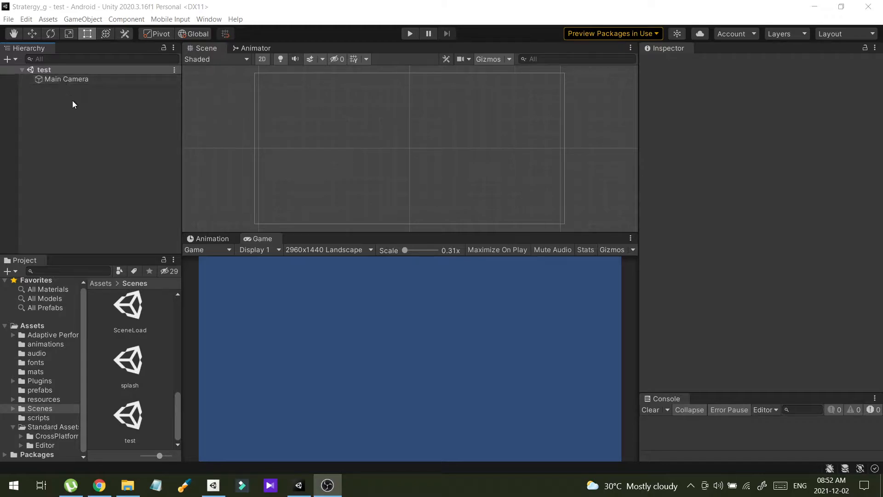
Check the Main Camera's rendering settings and add a 2D Square sprite to the test scene.
click(77, 79)
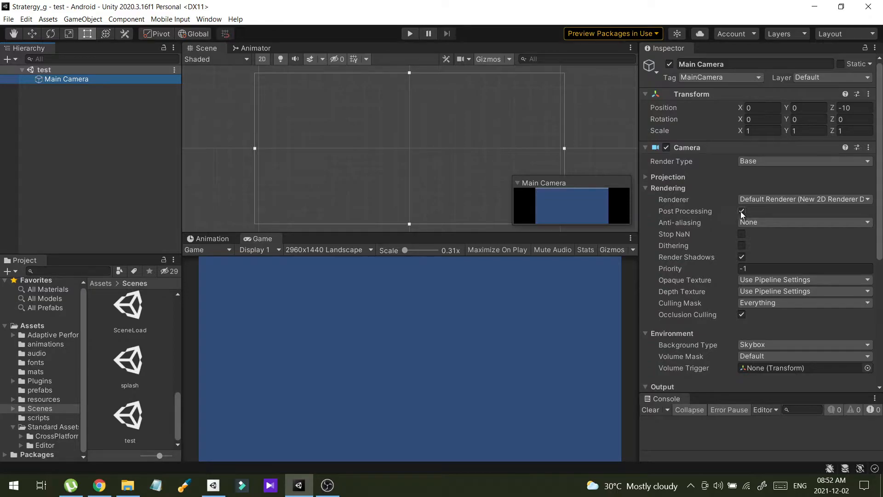
click(66, 107)
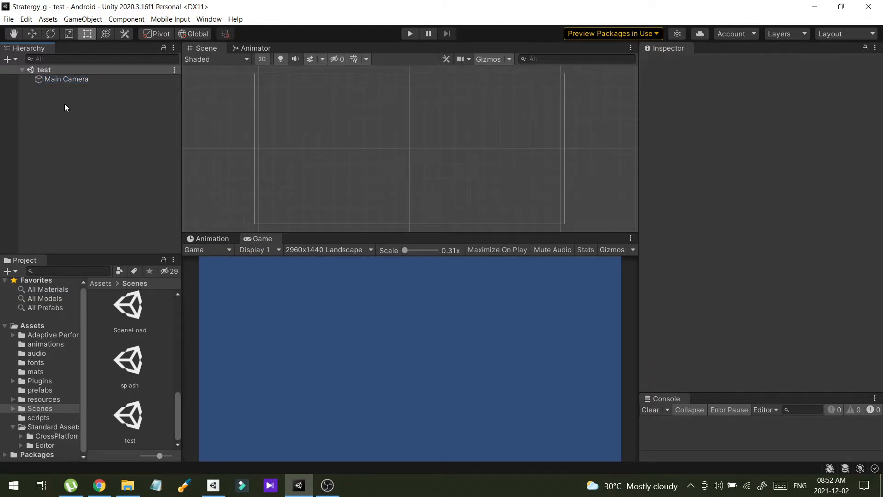
right_click(63, 100)
mouse_move(142, 228)
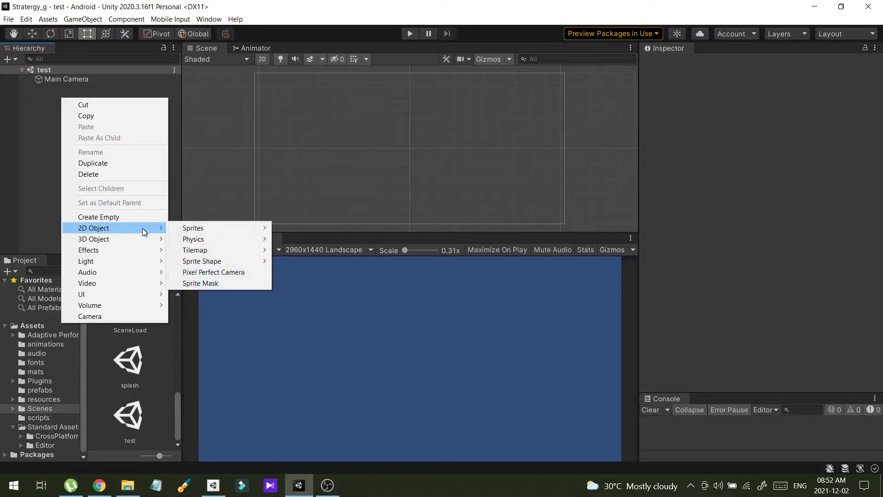
mouse_move(209, 230)
click(330, 230)
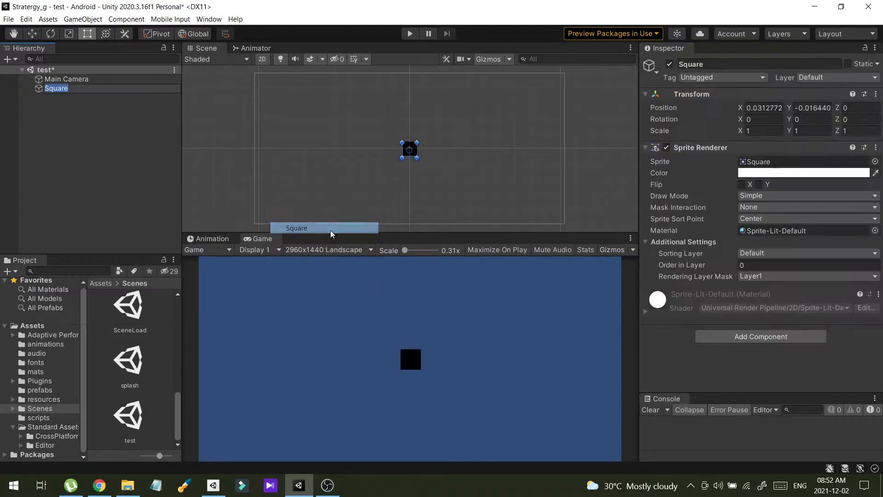
Enlarge the square to a uniform scale of about 3.86 and centre it near the scene origin.
drag(402, 157, 359, 197)
drag(405, 178, 407, 164)
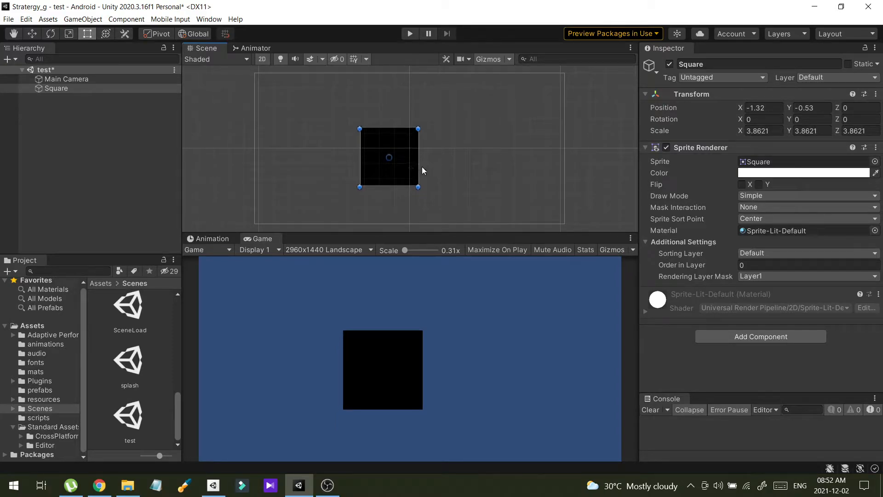
drag(404, 167, 426, 159)
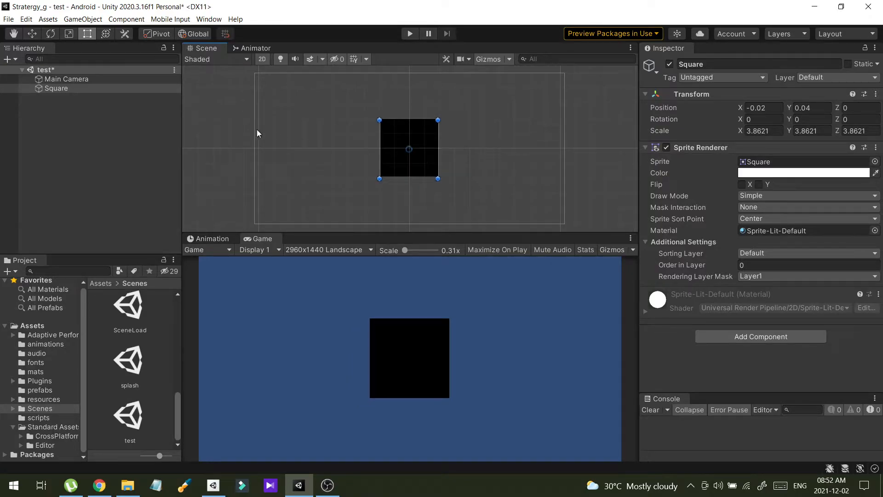
Add a Point Light 2D to the scene and select it.
click(66, 112)
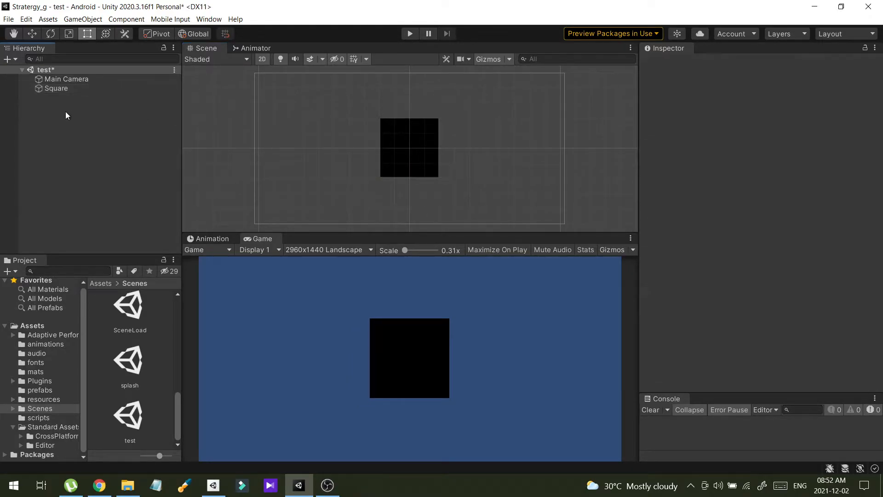
right_click(96, 109)
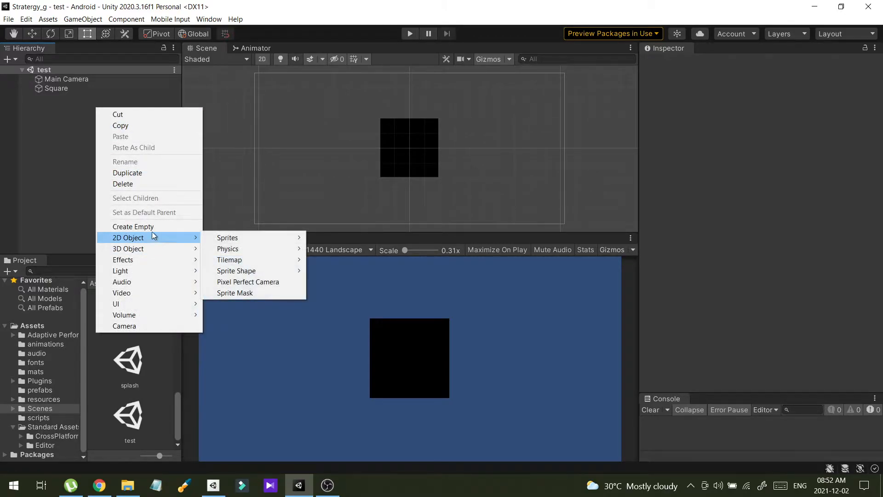
mouse_move(157, 271)
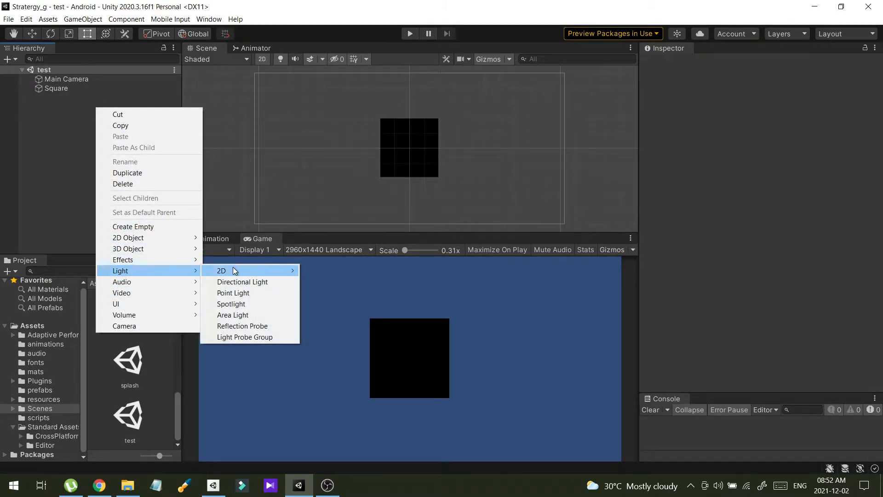
mouse_move(280, 271)
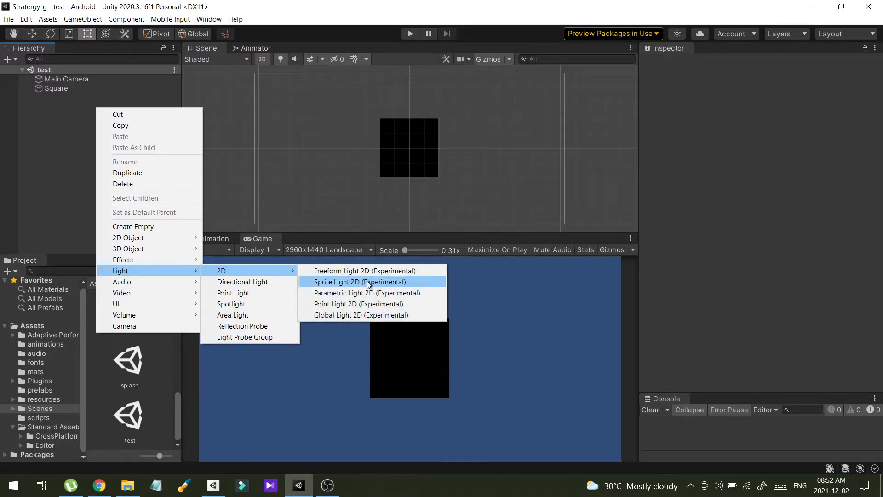
click(358, 305)
click(107, 126)
click(104, 99)
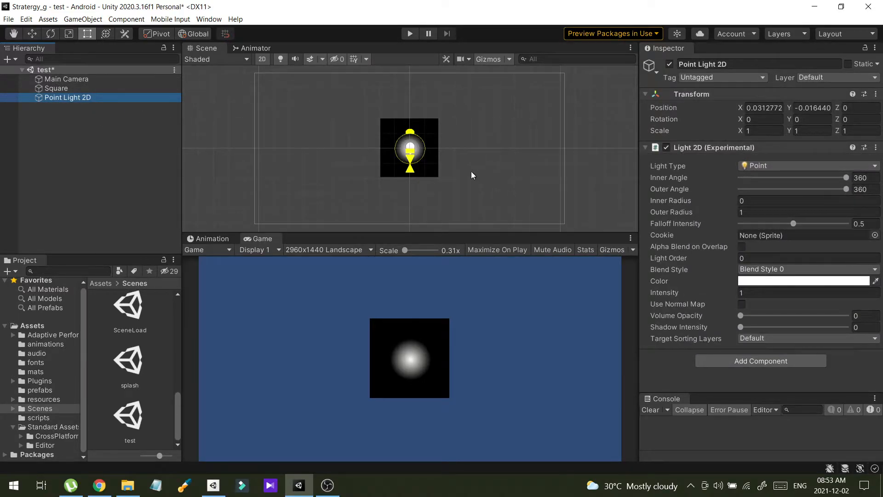
Enlarge the point light's outer radius to about 5.66, set its inner radius to 0, and save the scene.
drag(410, 134, 413, 62)
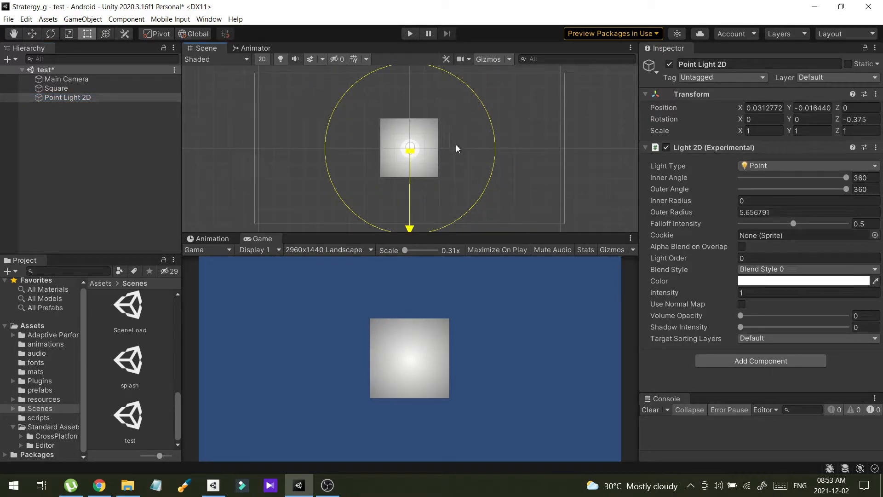
scroll(458, 150, down, 2)
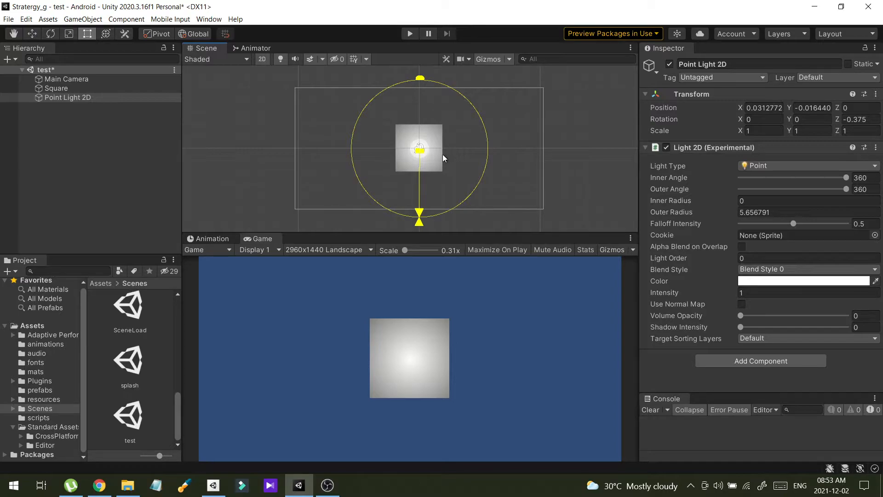
mouse_move(424, 155)
mouse_down()
mouse_move(429, 169)
mouse_move(423, 148)
mouse_up()
click(786, 199)
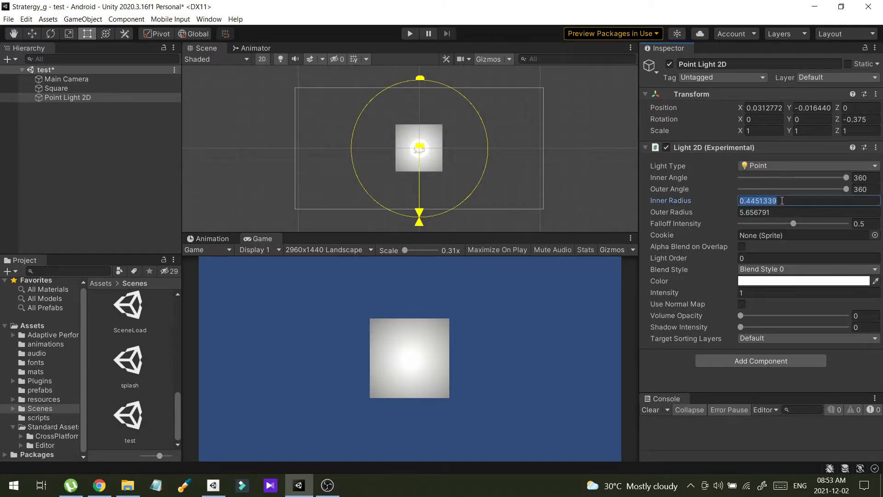
text(0)
click(470, 175)
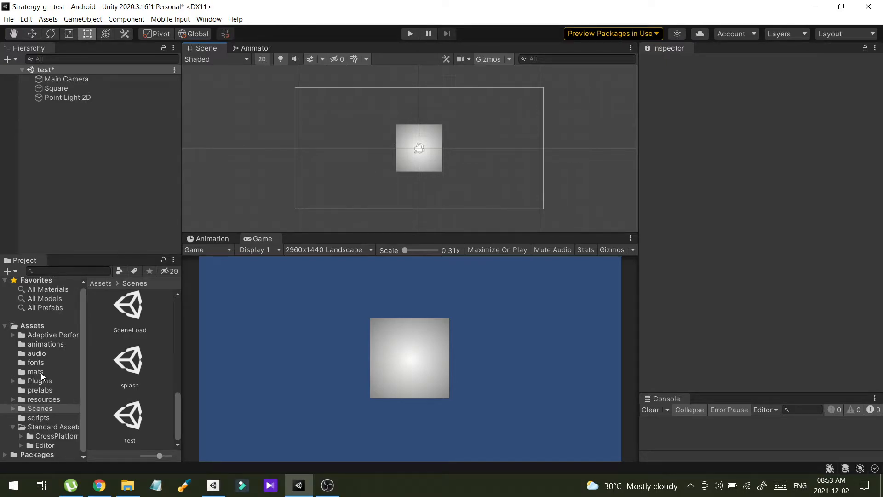
key(ctrl+s)
Search the project assets for "spi" and inspect the import settings of the example_spiral texture.
click(37, 399)
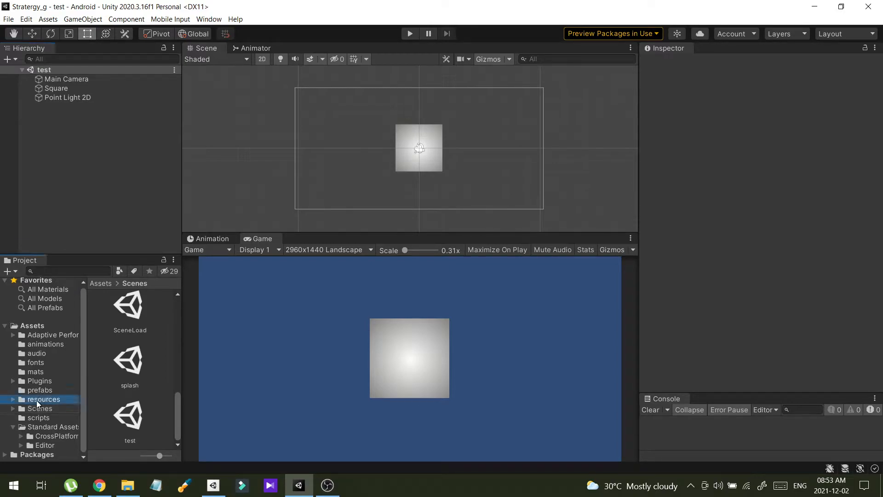
click(82, 272)
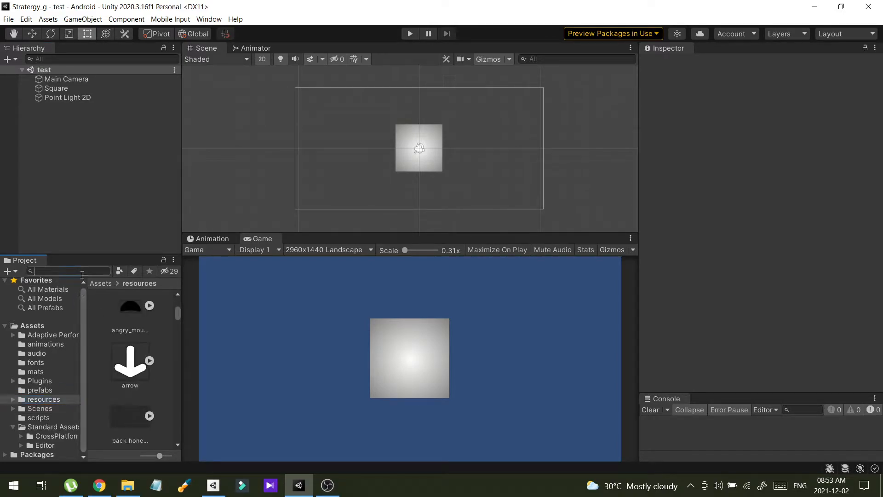
text(spi)
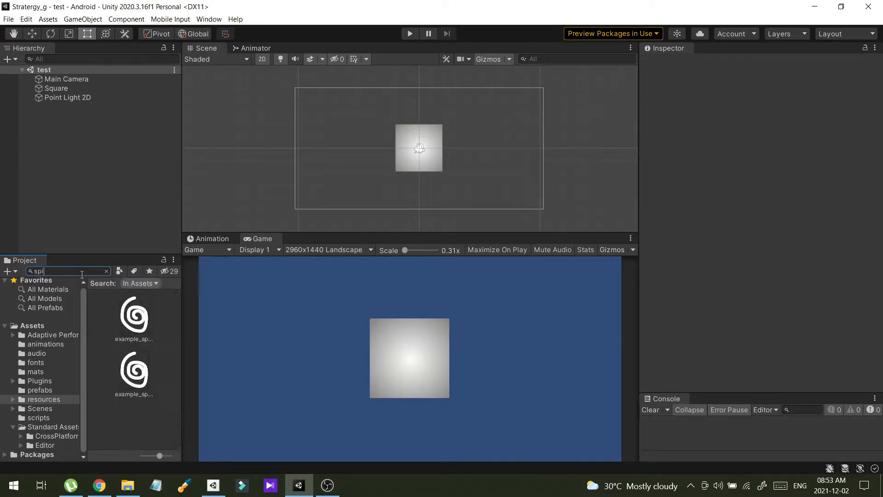
click(135, 322)
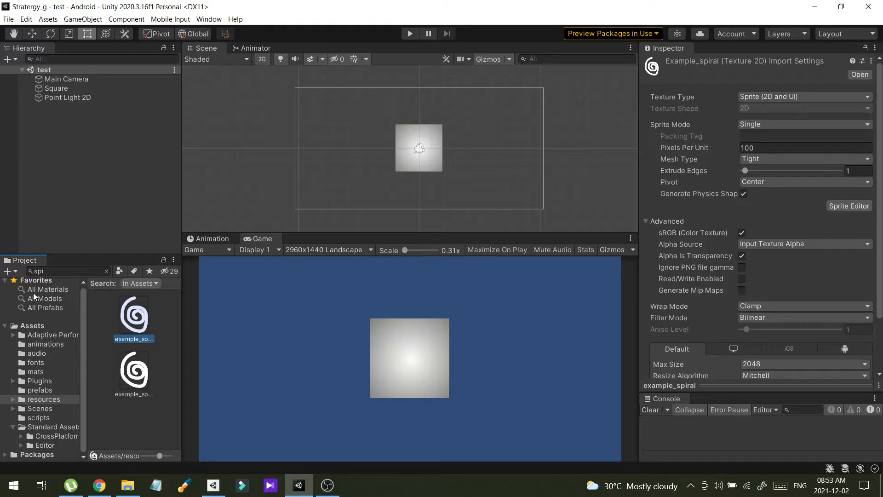
Create a Universal Render Pipeline Sprite Lit Shader Graph named test_shader in the mats folder.
click(32, 372)
right_click(101, 311)
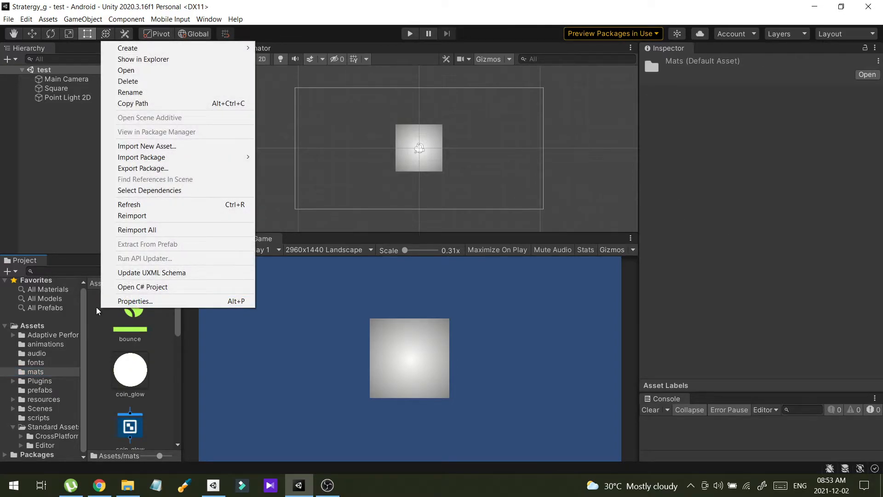
click(167, 52)
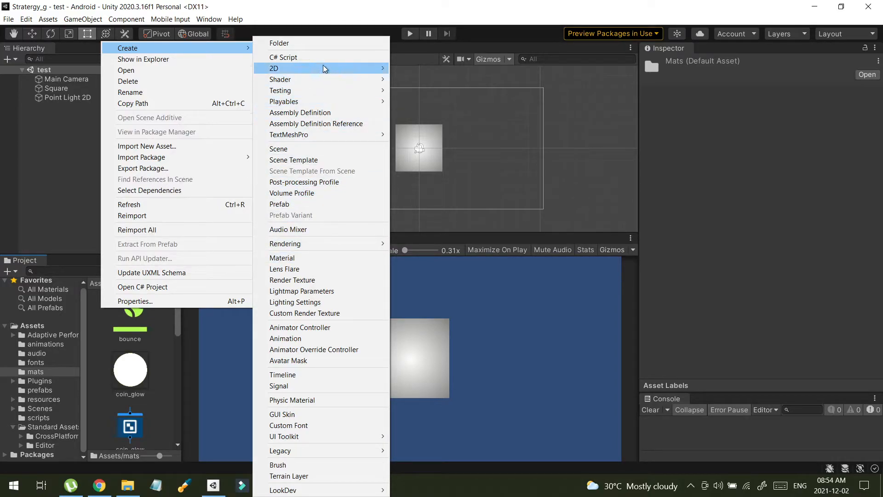
mouse_move(340, 79)
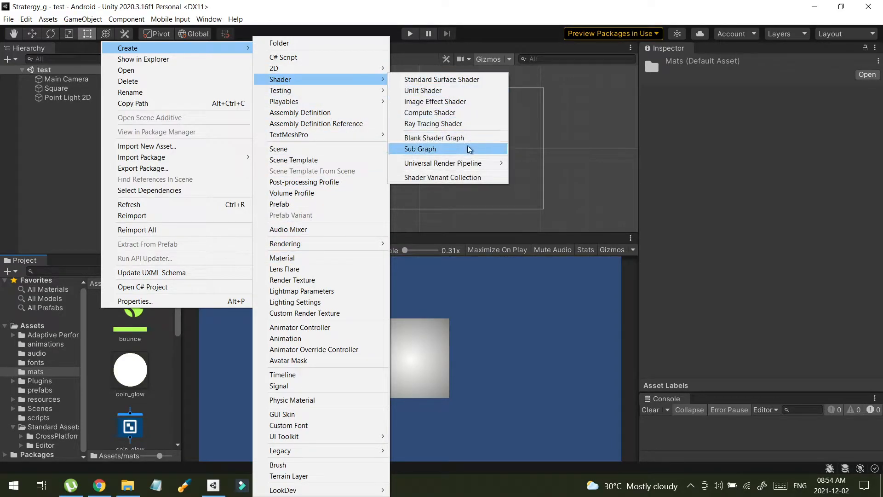
mouse_move(474, 169)
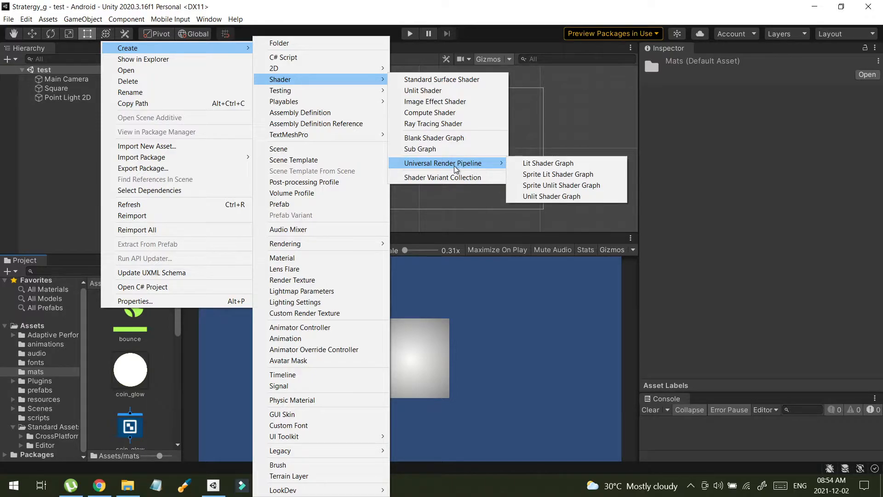
click(561, 174)
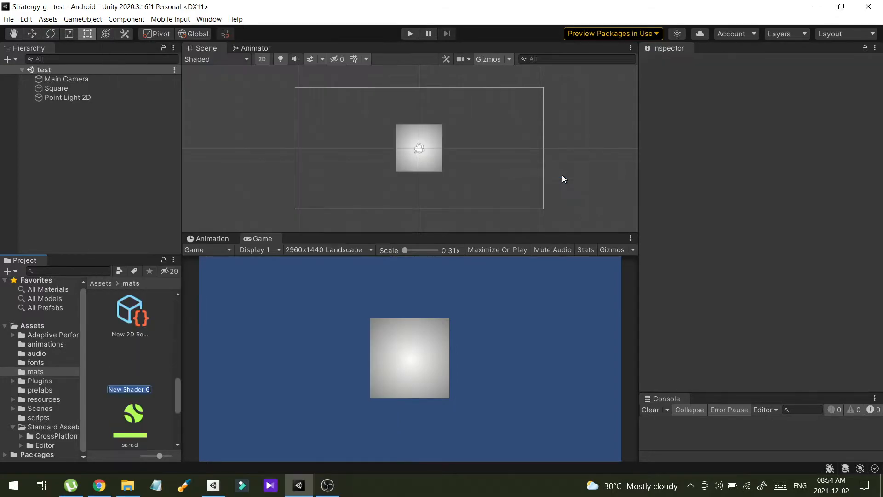
click(130, 388)
key(ctrl+a)
text(test_shader)
key(Return)
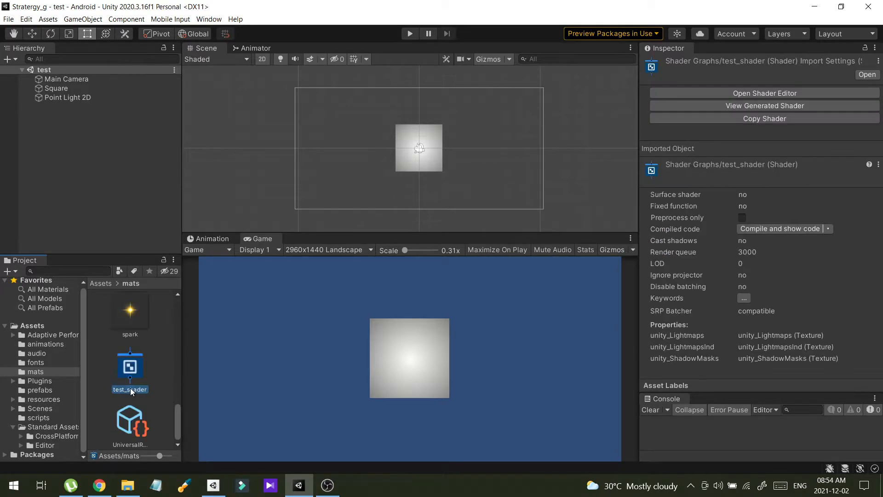
Open the test_shader graph and maximize its editor to examine the Vertex and Fragment blocks.
double_click(132, 369)
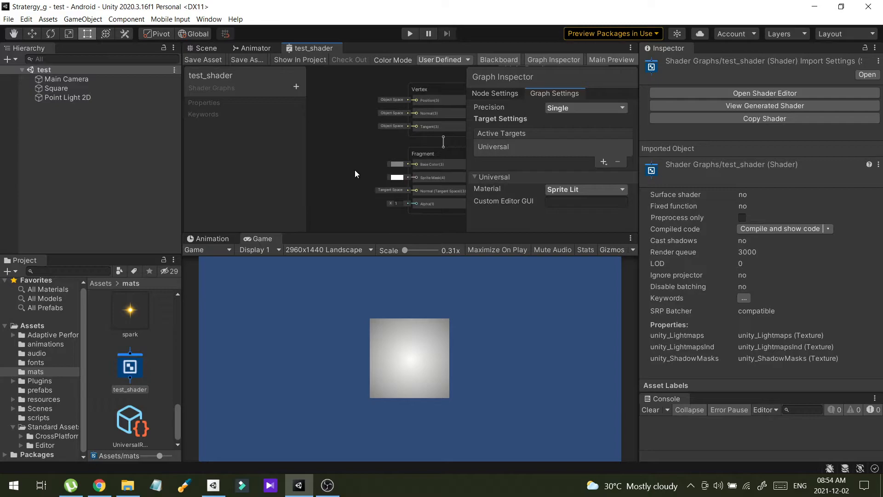
key(shift+space)
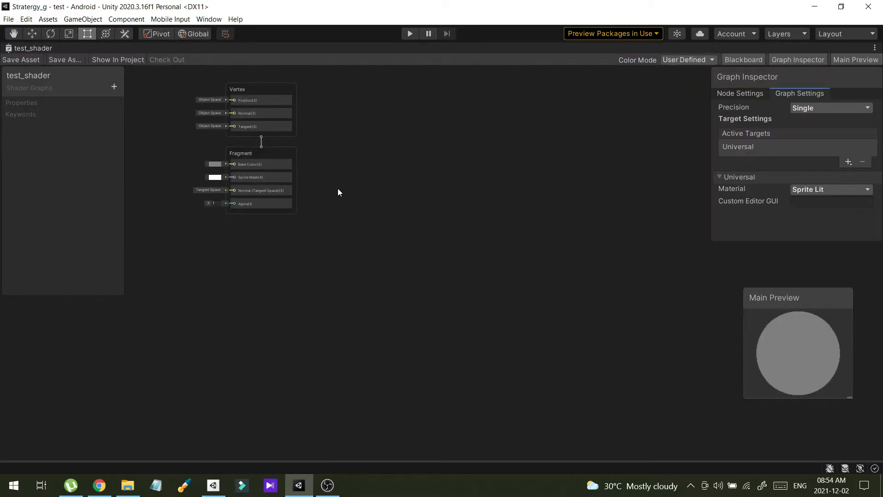
middle_drag(340, 195, 524, 304)
scroll(421, 253, up, 5)
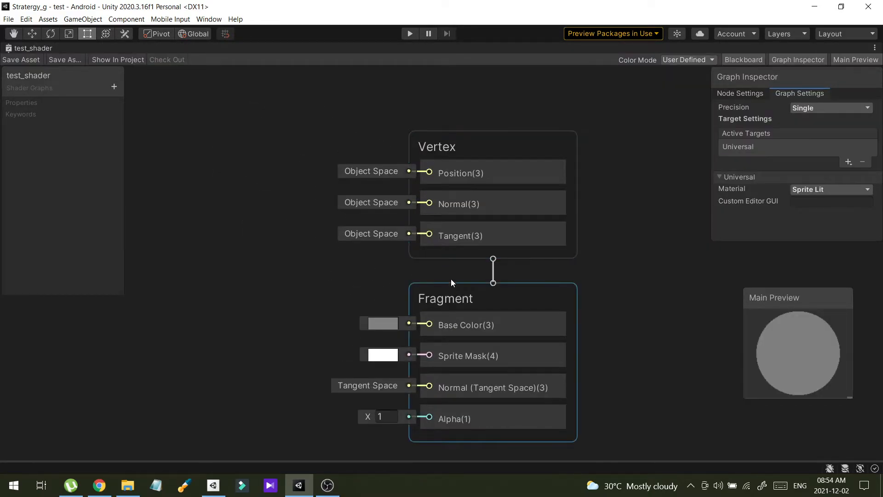
scroll(449, 275, down, 2)
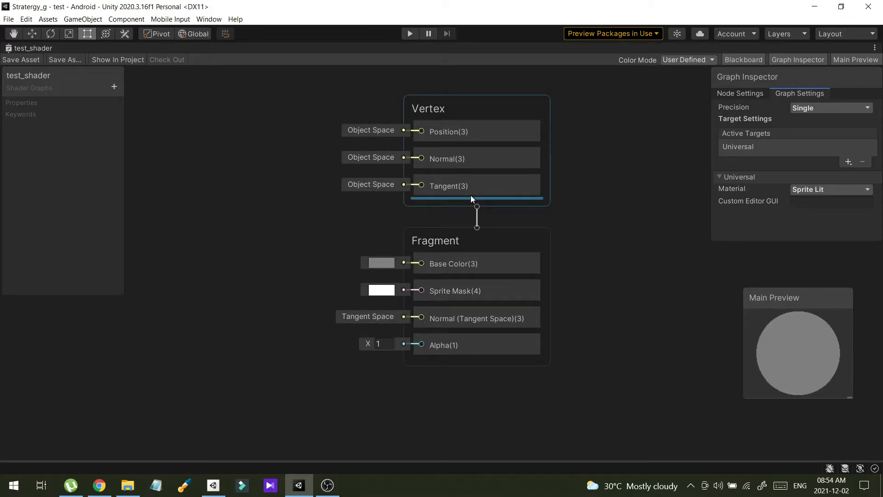
drag(603, 204, 612, 223)
drag(313, 213, 358, 89)
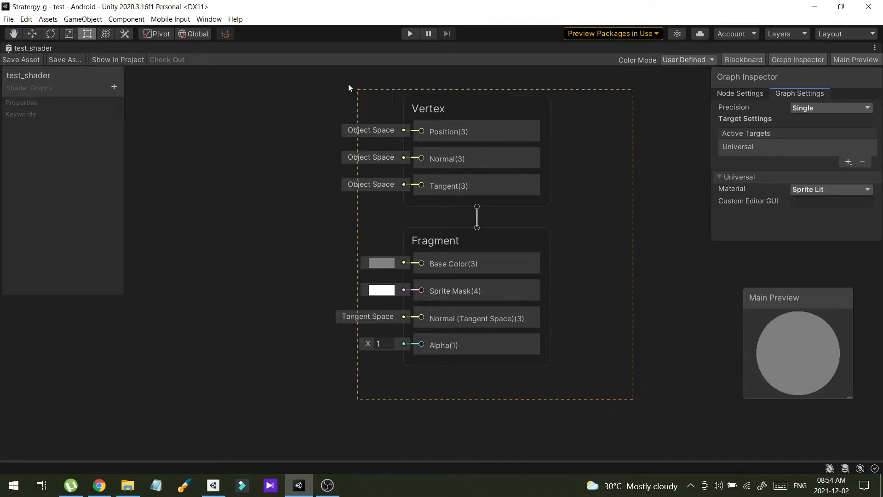
drag(309, 68, 305, 68)
click(657, 215)
middle_drag(241, 185, 261, 183)
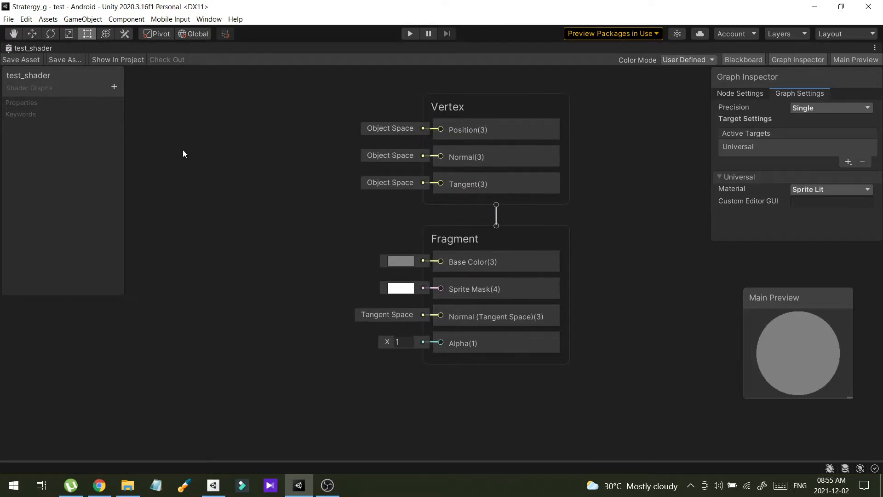
Add a Texture 2D property named MainTex to test_shader and show its property settings.
click(114, 85)
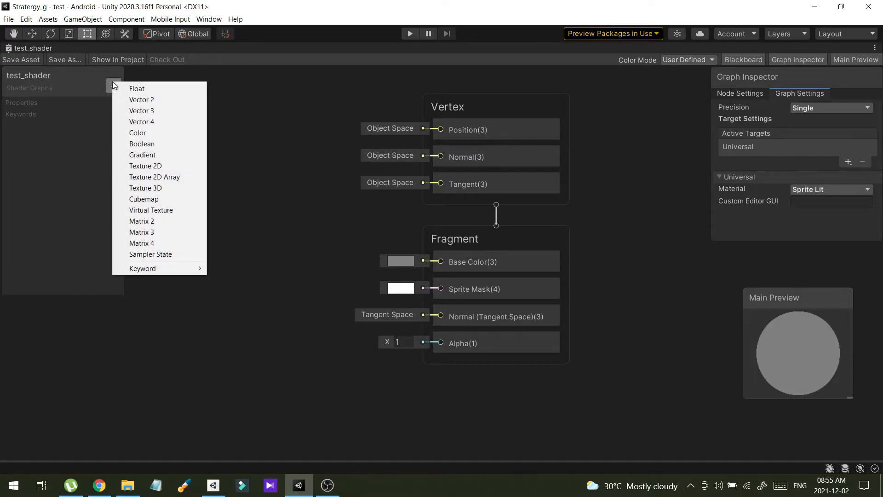
click(159, 166)
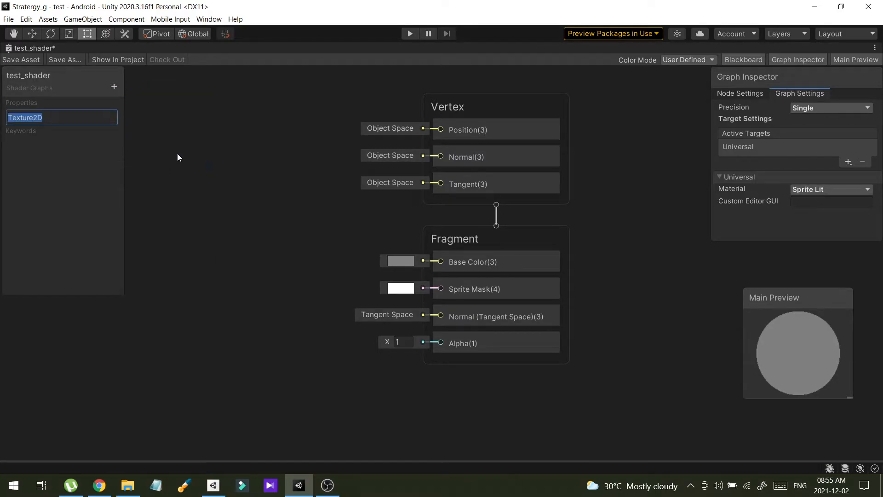
text(MainTex)
key(Return)
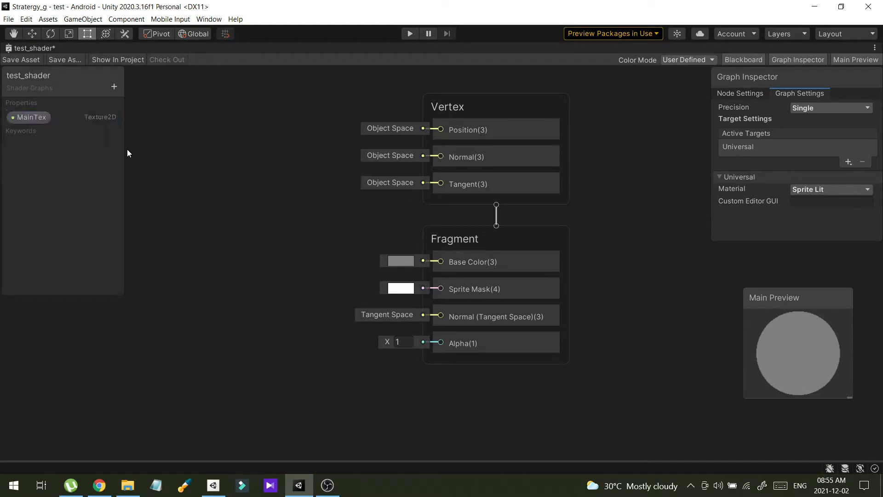
click(12, 120)
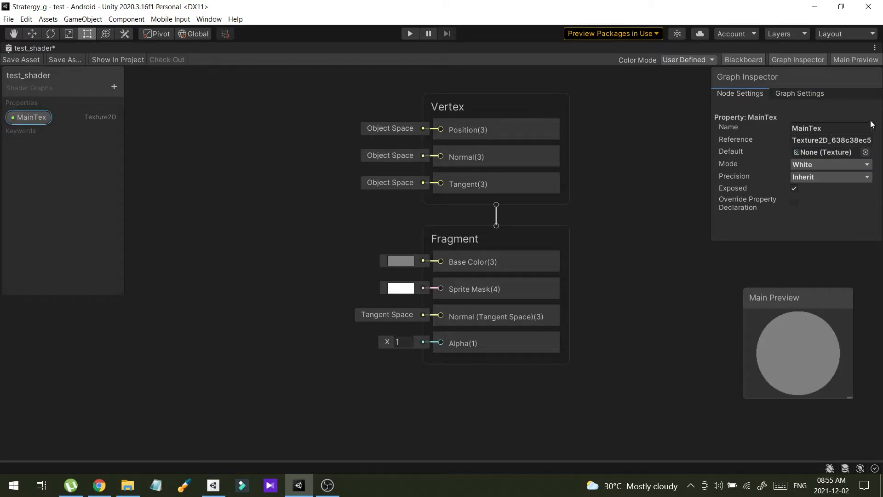
Set the MainTex property's reference name to _MainText.
click(816, 144)
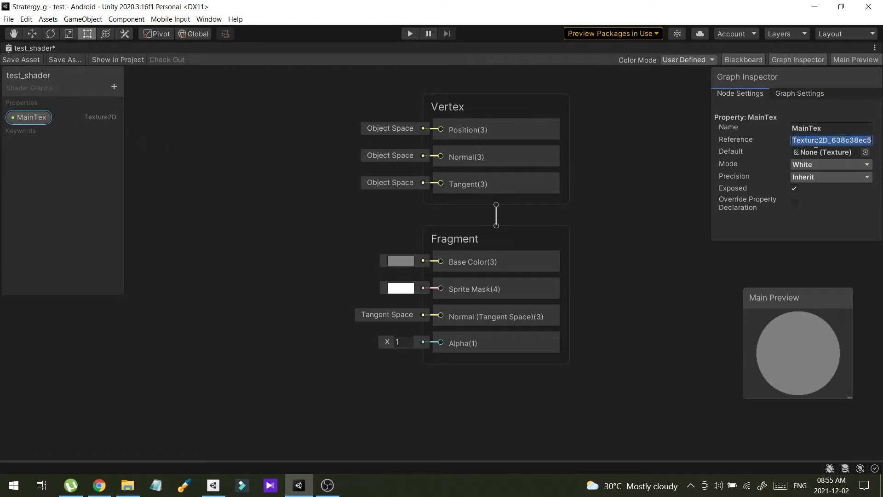
text(_MainText)
key(Return)
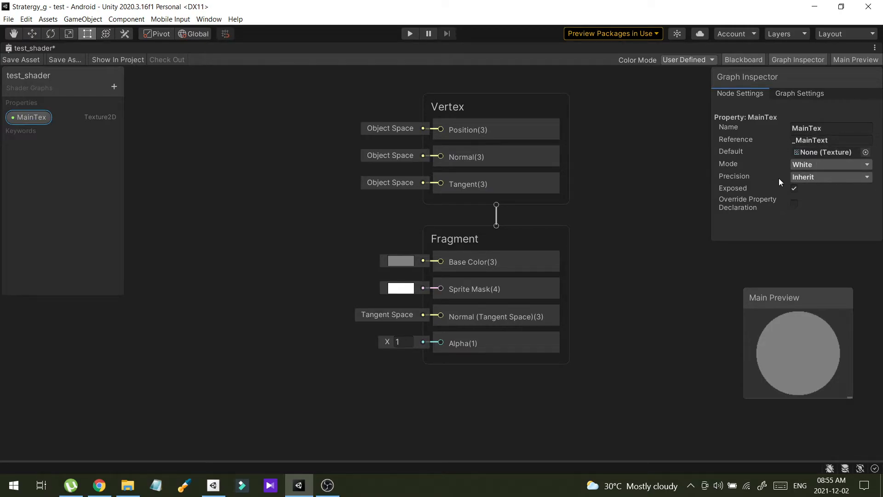
Add a MainTex node to the graph and position it well to the left of the Vertex block.
drag(33, 118, 169, 196)
scroll(244, 279, down, 2)
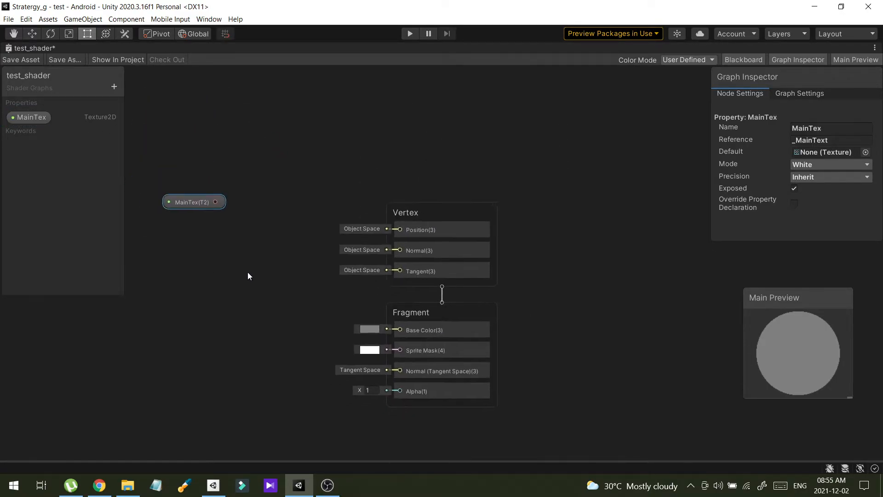
middle_drag(245, 279, 315, 231)
drag(278, 150, 227, 163)
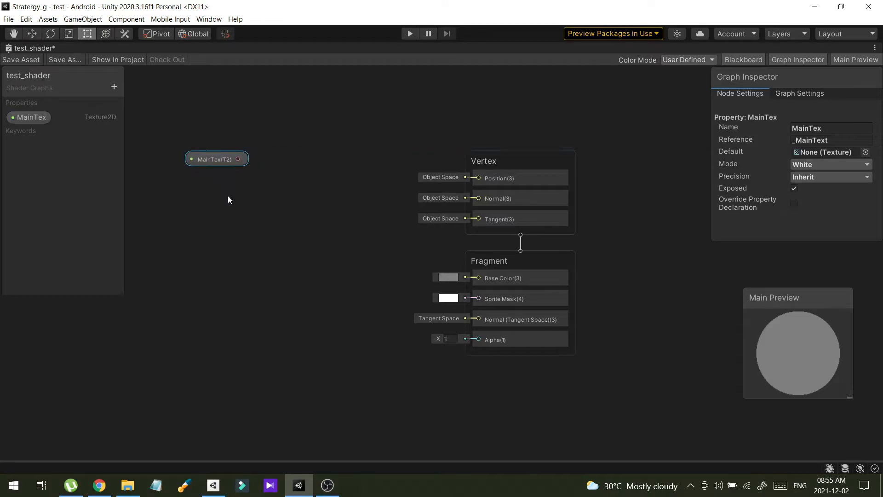
right_click(205, 189)
click(253, 171)
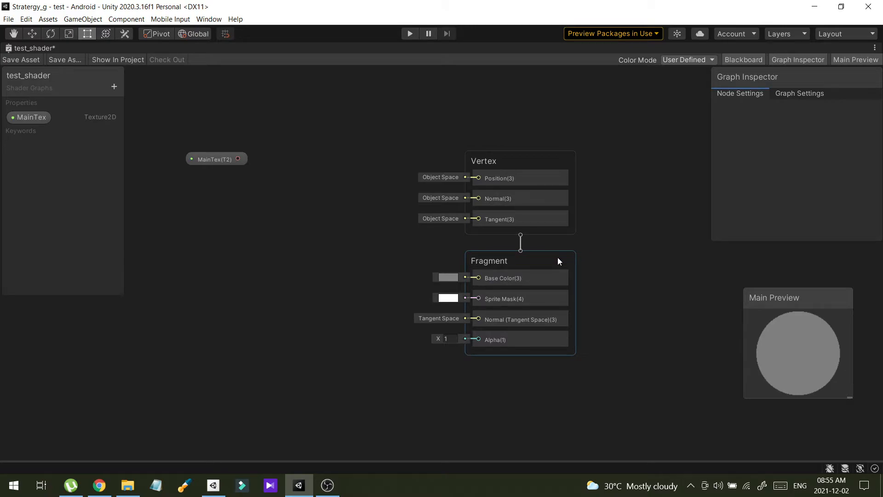
click(196, 162)
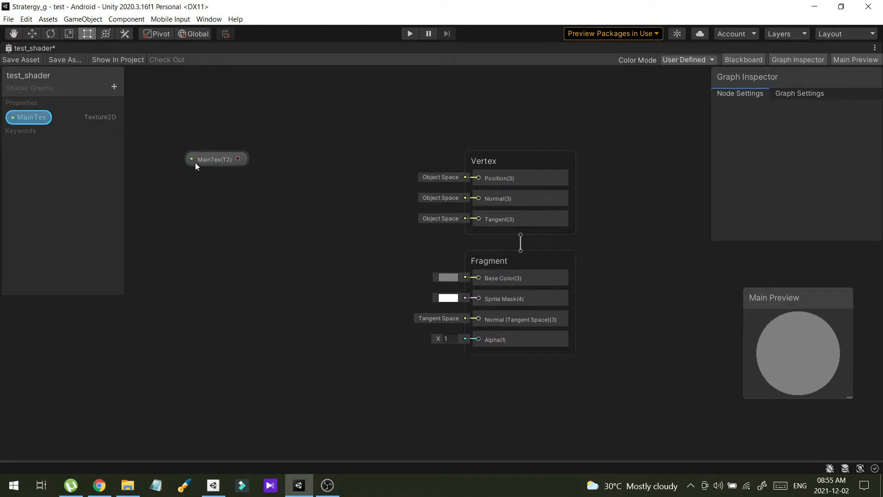
drag(222, 162, 195, 165)
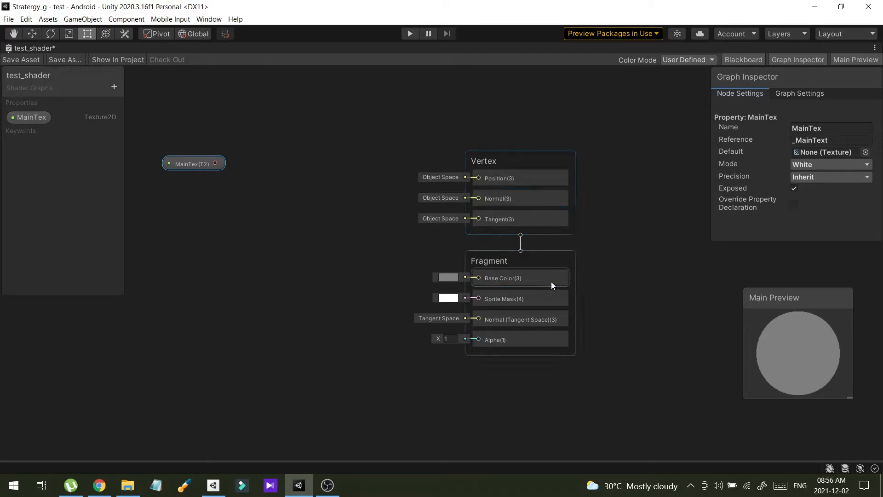
Examine the Base Color and Alpha entries of the Fragment block.
click(505, 277)
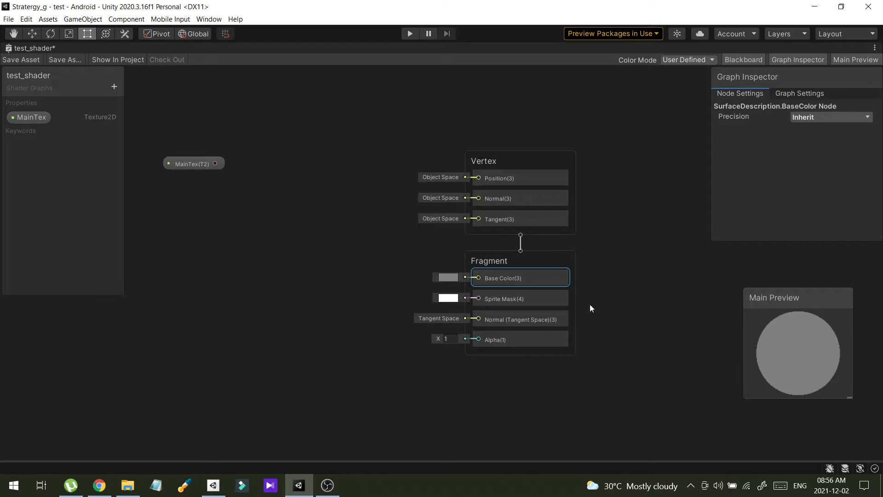
click(521, 342)
click(562, 276)
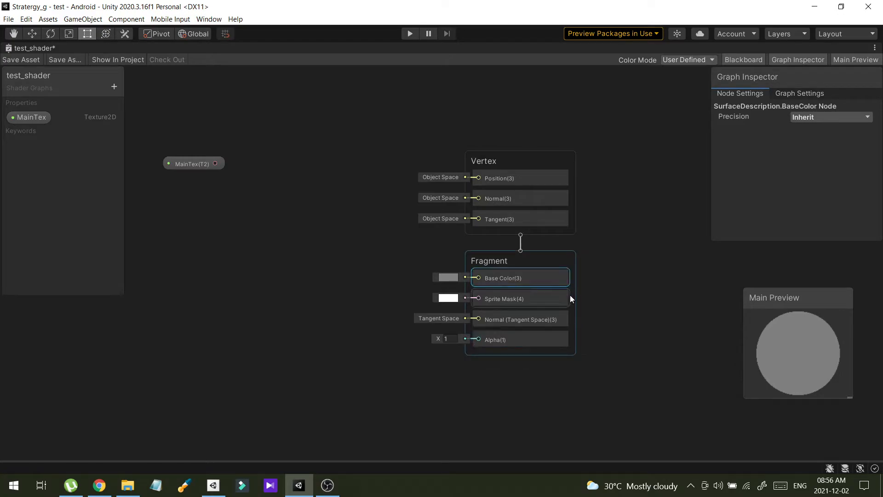
click(549, 341)
click(540, 266)
click(560, 282)
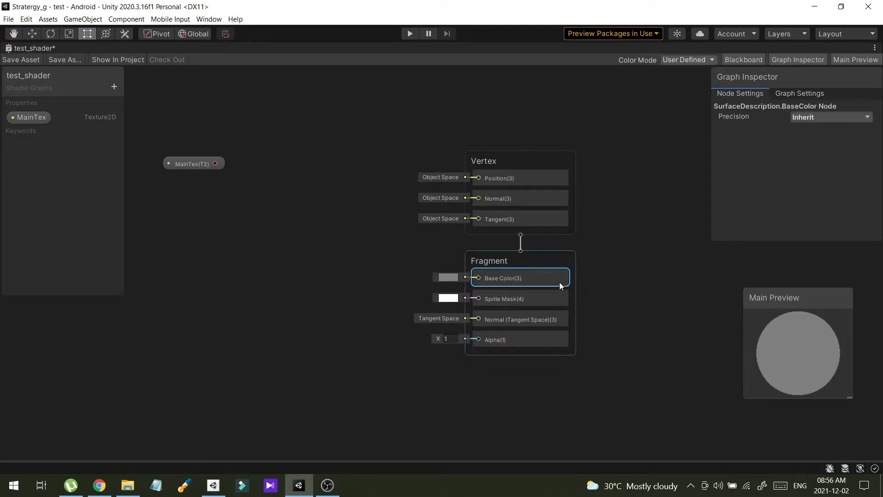
click(551, 348)
click(558, 339)
click(554, 281)
click(542, 343)
click(553, 284)
click(543, 341)
click(551, 283)
click(539, 339)
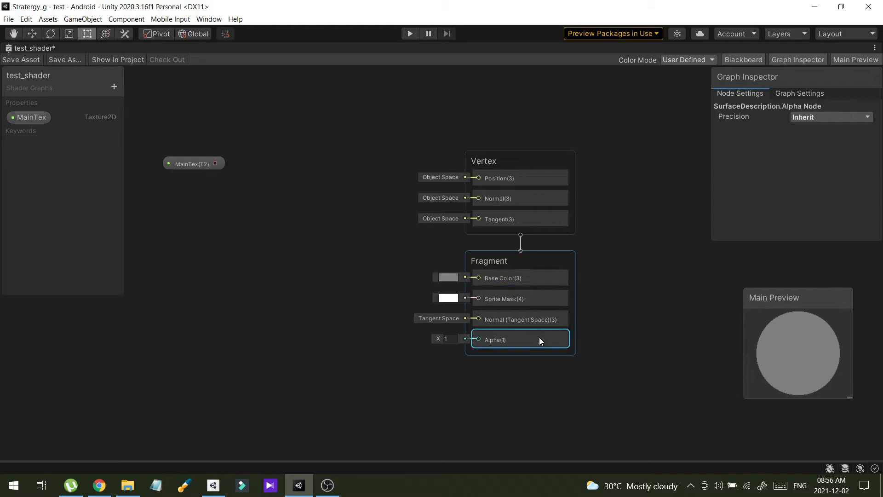
click(584, 316)
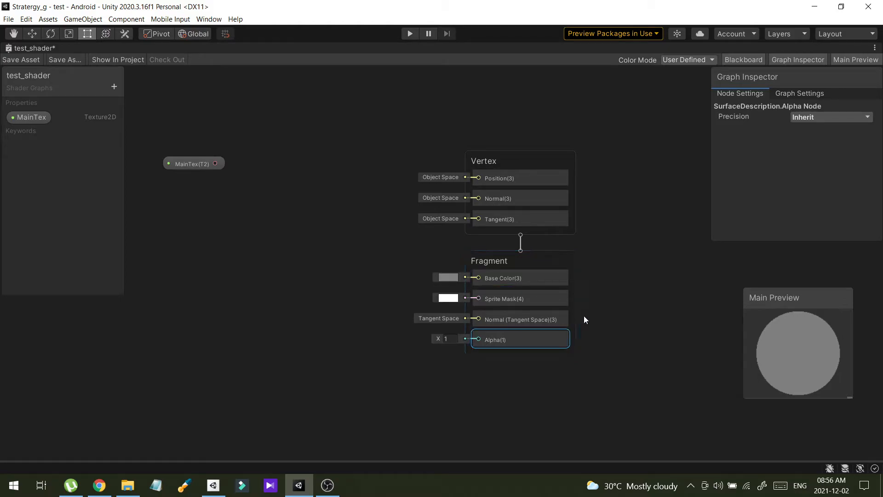
Create a Sample Texture 2D node and place it between the MainTex node and the Vertex and Fragment blocks.
right_click(199, 184)
click(234, 189)
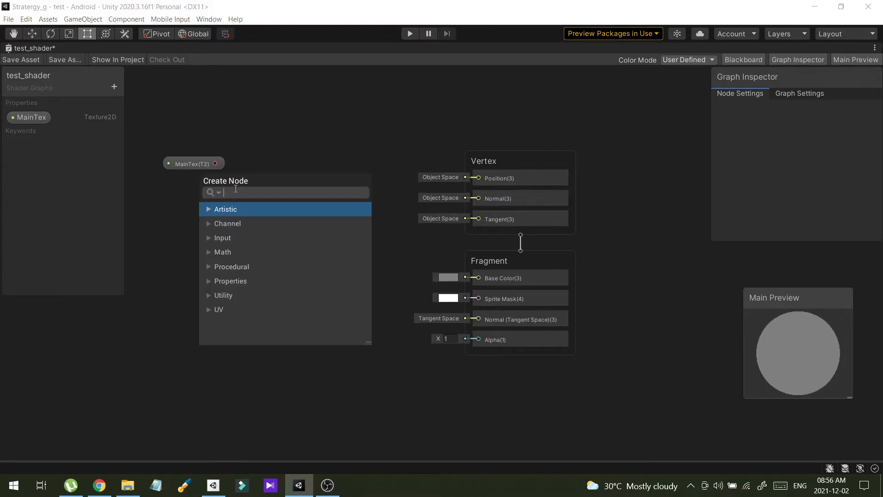
text(sim)
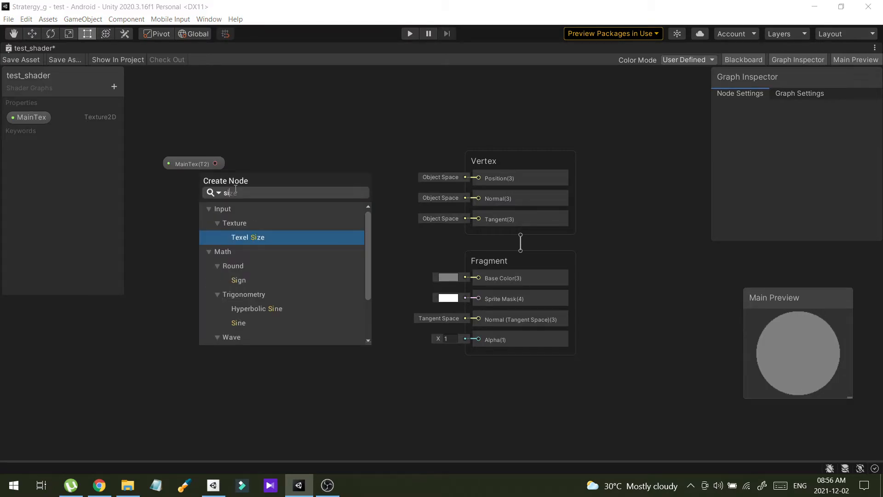
key(BackSpace)
key(BackSpace)
text(am)
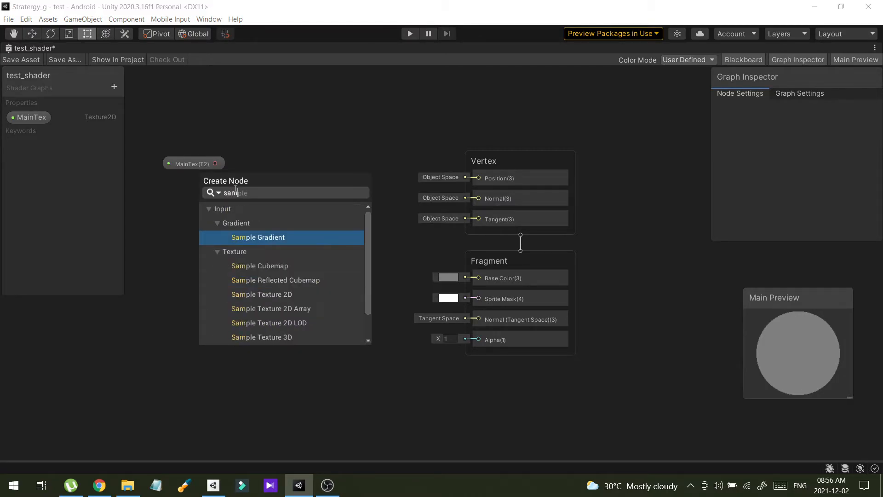
click(287, 295)
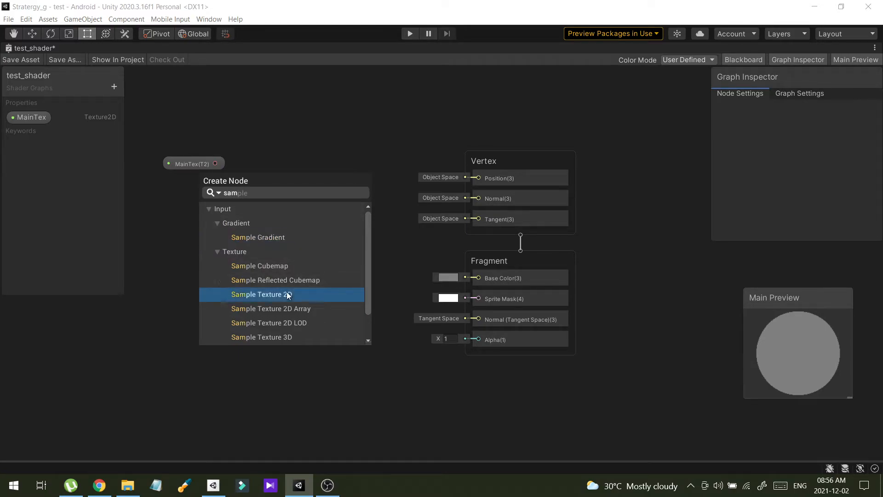
click(287, 295)
drag(235, 202, 325, 154)
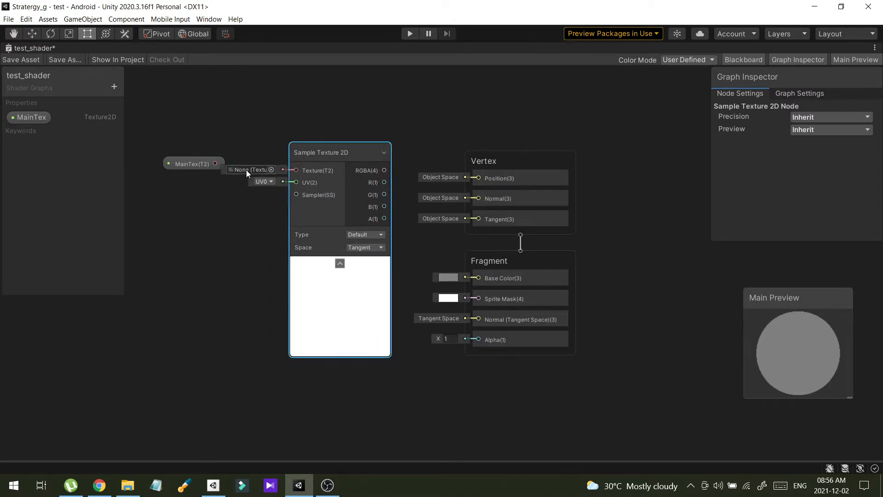
Spread out the MainTex node, the Sample Texture 2D node and the Vertex and Fragment blocks to make room for connections.
drag(181, 167, 143, 147)
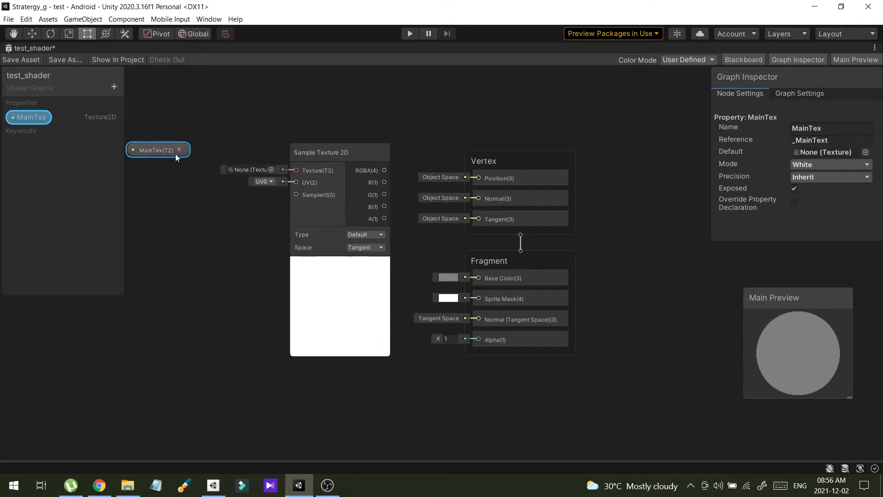
click(216, 151)
drag(311, 156, 293, 155)
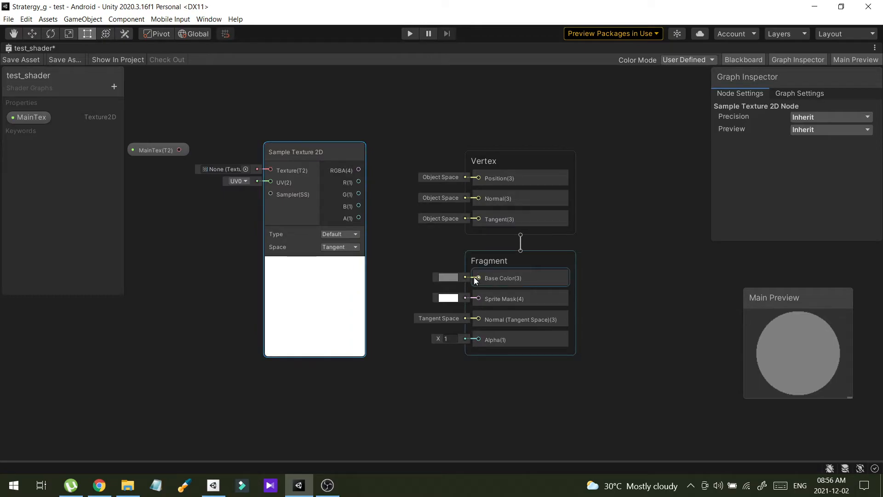
drag(502, 253, 517, 256)
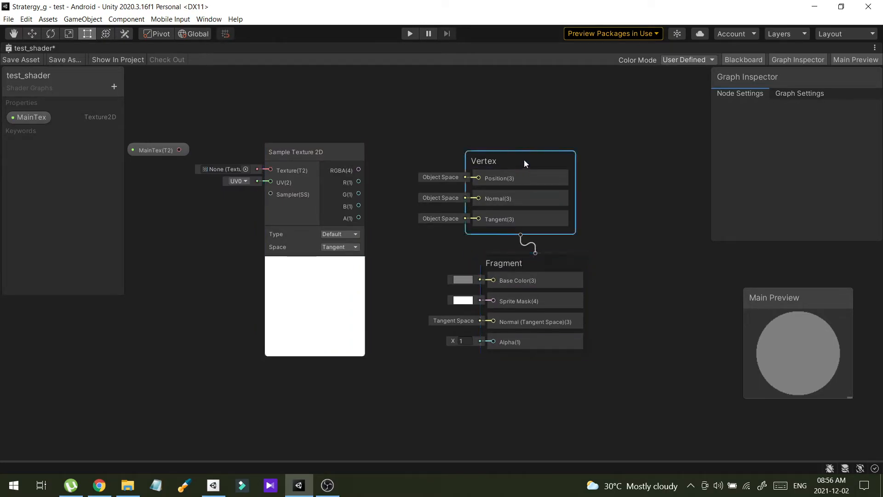
drag(524, 159, 538, 159)
Connect MainTex to the Sample Texture 2D node's Texture input and its RGBA output to the Fragment block's Base Color.
drag(307, 154, 299, 151)
drag(179, 150, 261, 171)
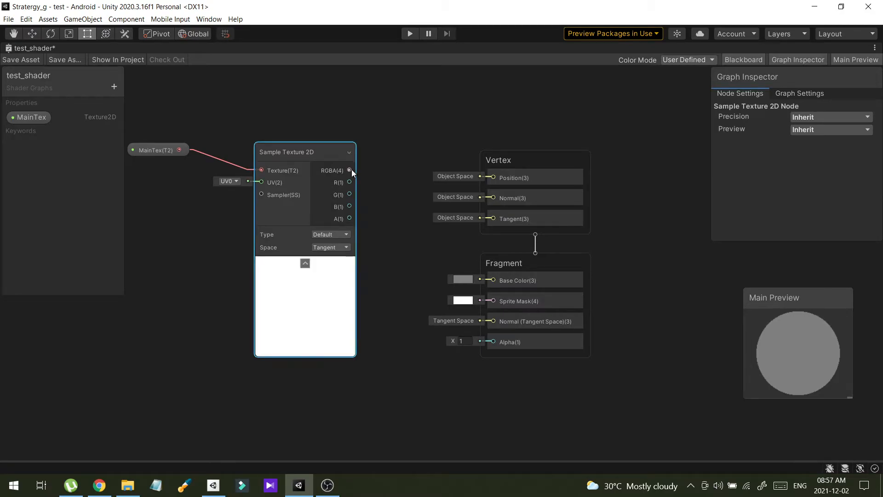
drag(351, 170, 494, 282)
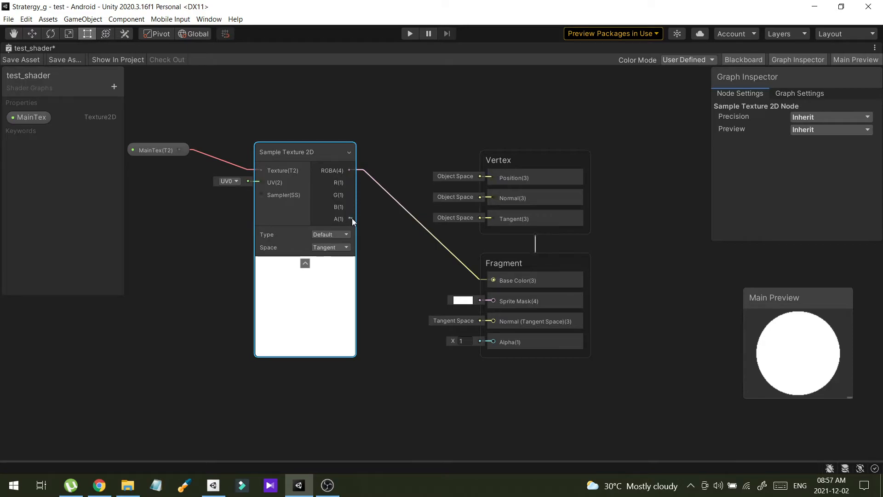
Try connecting the Sample Texture 2D node's A output to the Fragment block's Alpha, and delete that connection.
drag(354, 218, 389, 239)
drag(390, 241, 493, 342)
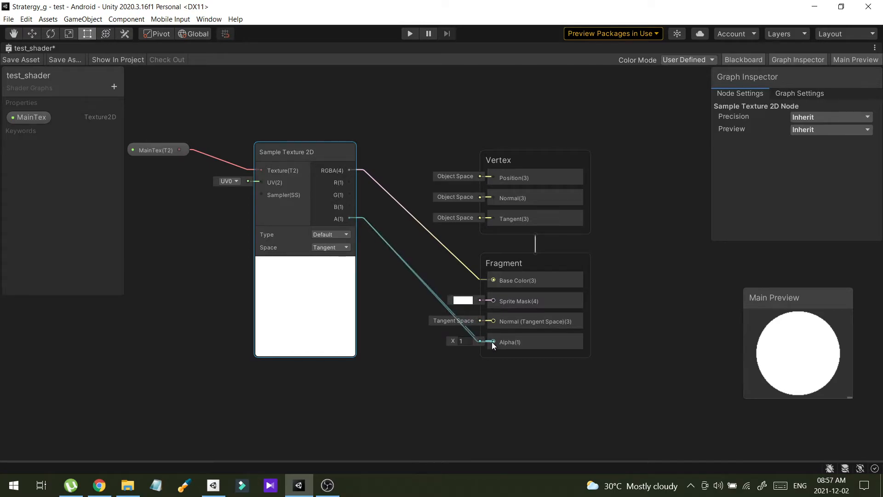
click(402, 258)
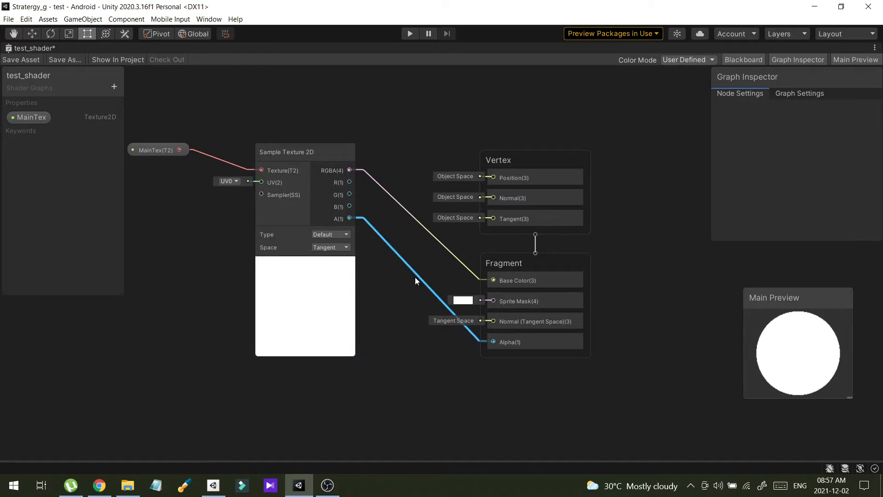
key(Delete)
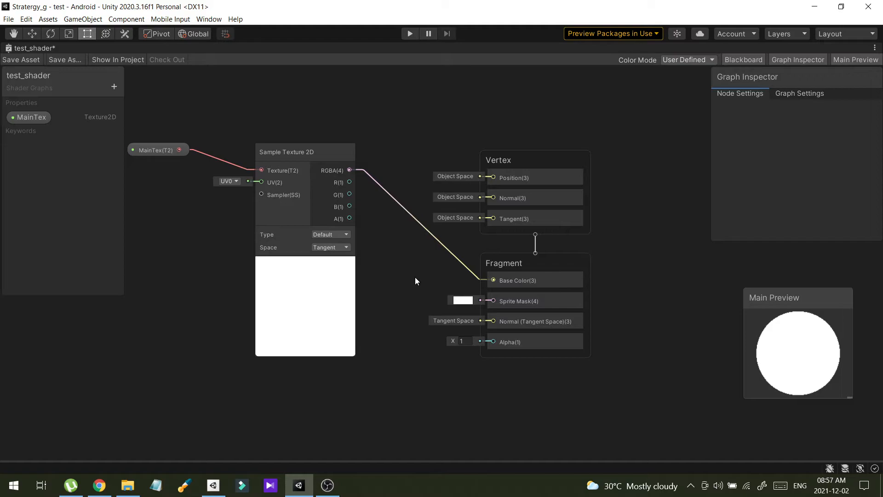
Assign the example_spiral texture as the default of the MainTex property and save the graph.
drag(283, 143, 276, 144)
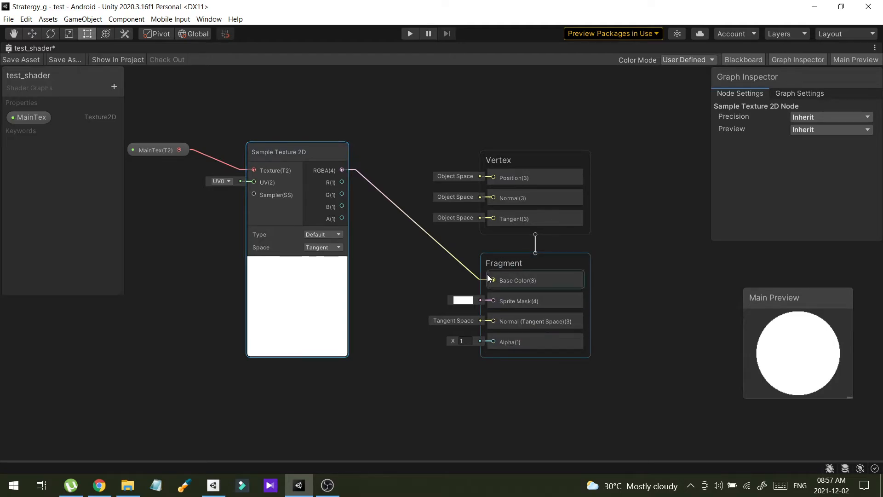
click(27, 117)
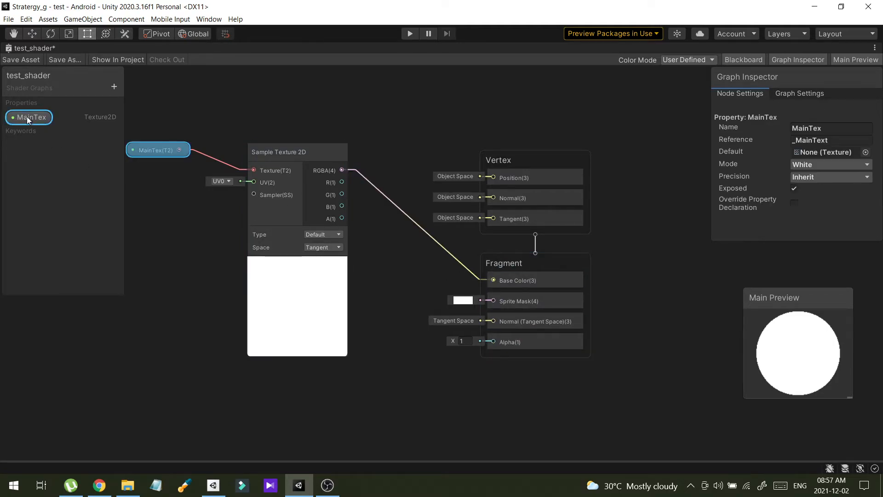
click(866, 152)
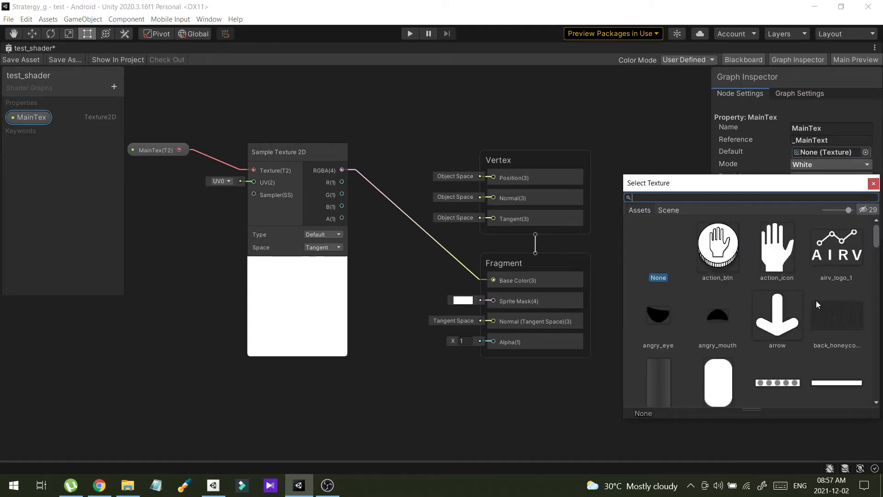
text(spi)
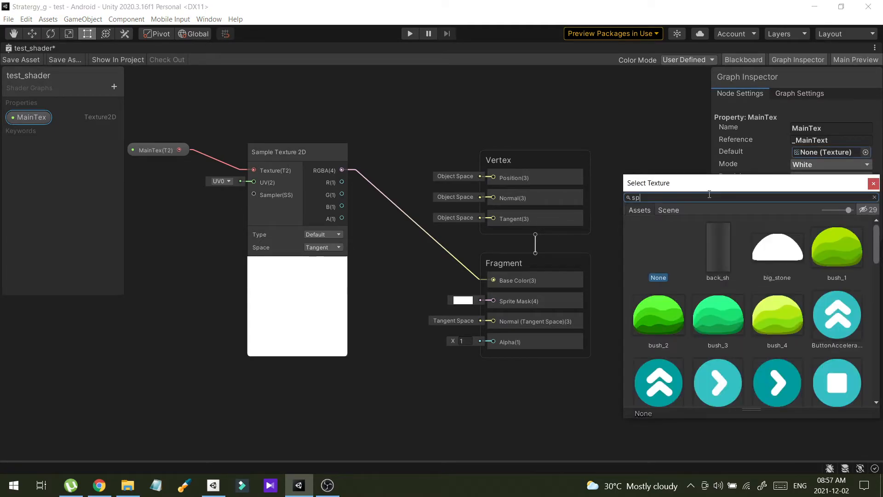
double_click(716, 246)
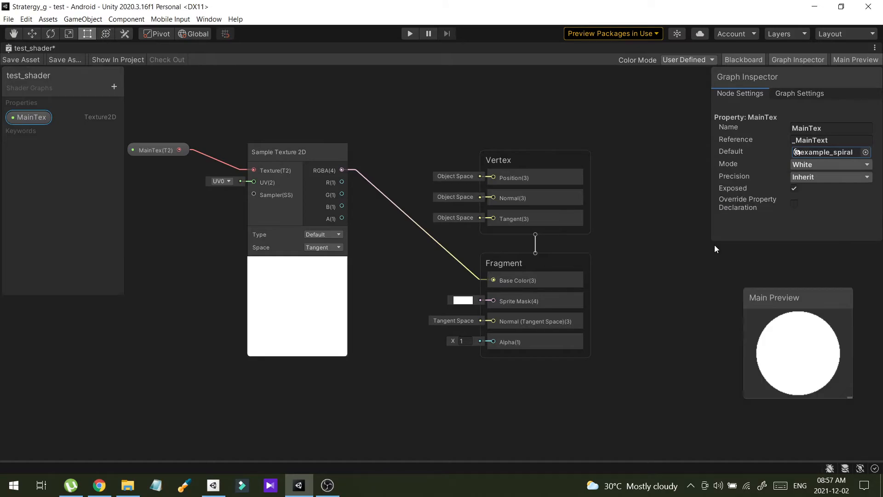
click(714, 245)
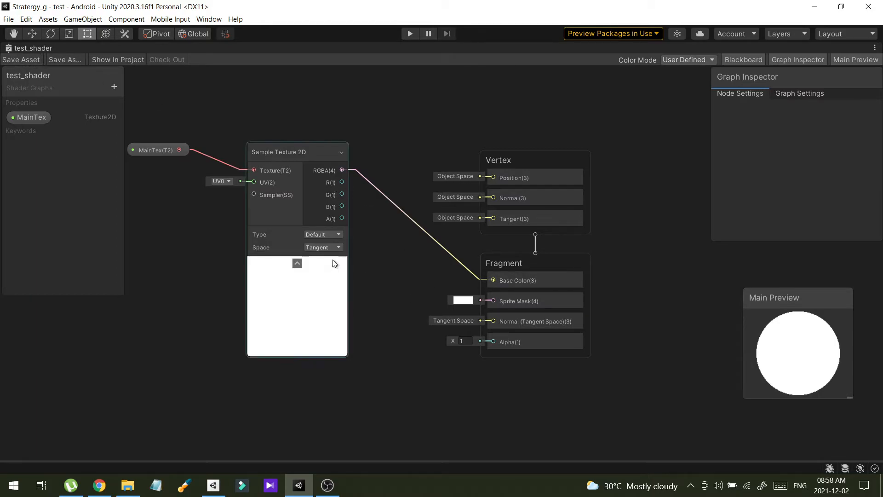
Review the MainTex property's settings, including its name, reference and default texture.
drag(164, 154, 165, 155)
click(34, 118)
click(805, 128)
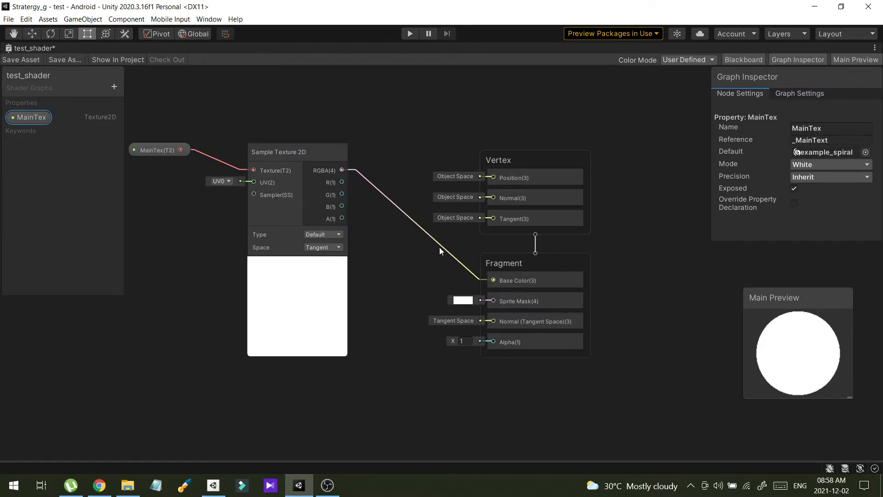
Restore the maximized graph editor to the normal editor layout, showing the Hierarchy, Project and Game views.
double_click(449, 7)
click(471, 154)
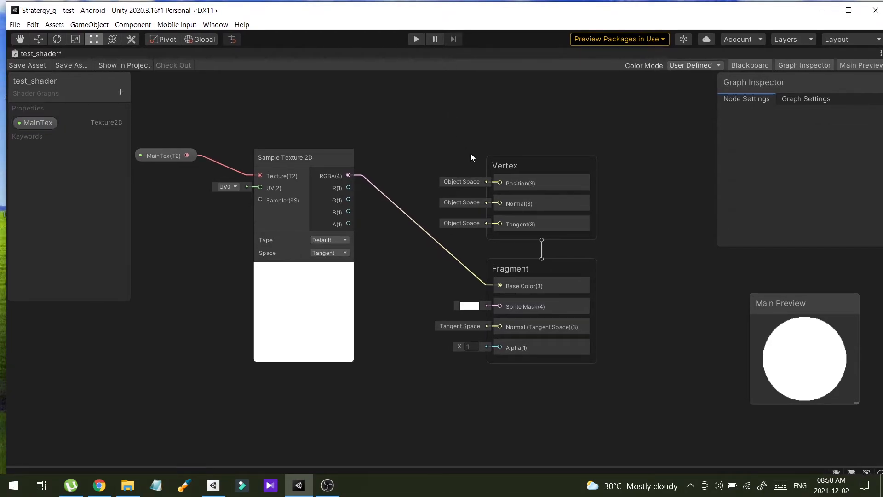
double_click(483, 10)
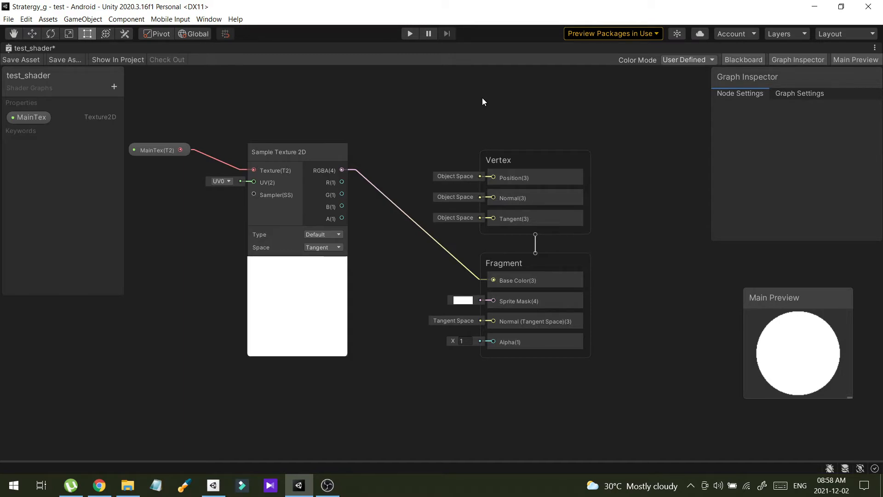
key(shift+space)
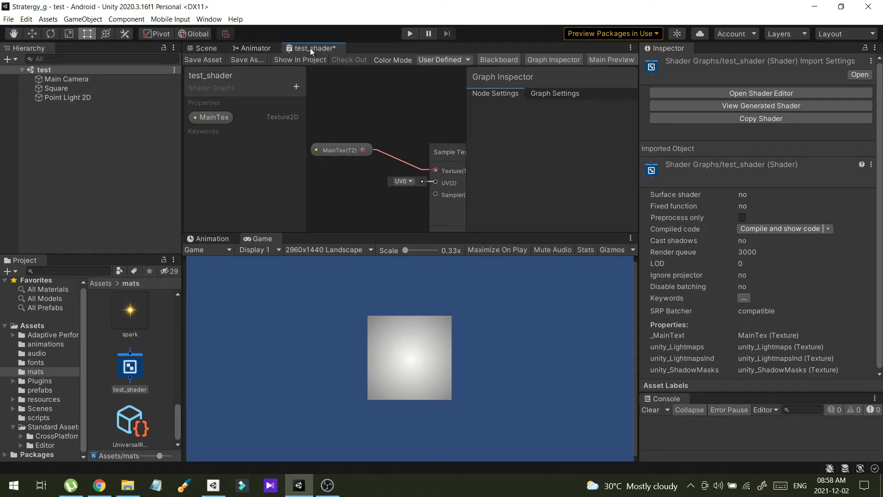
Dock the test_shader graph editor beside the Inspector so the Scene view is shown again.
drag(310, 48, 715, 48)
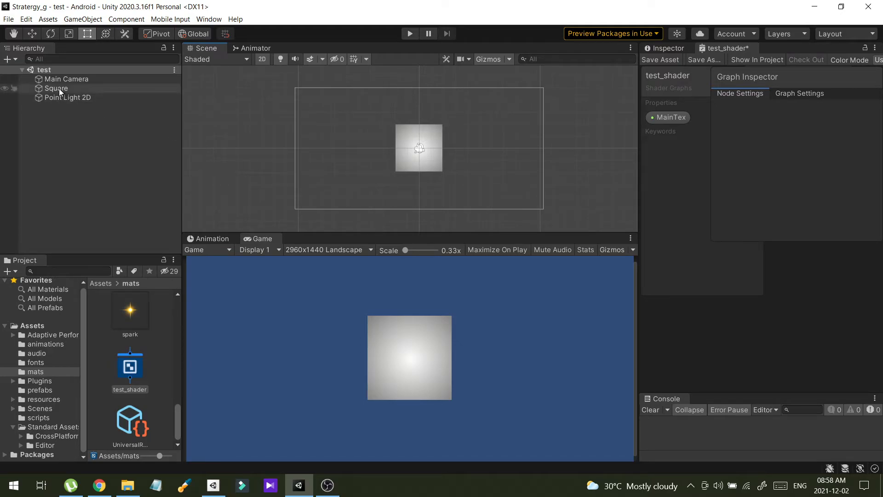
click(159, 349)
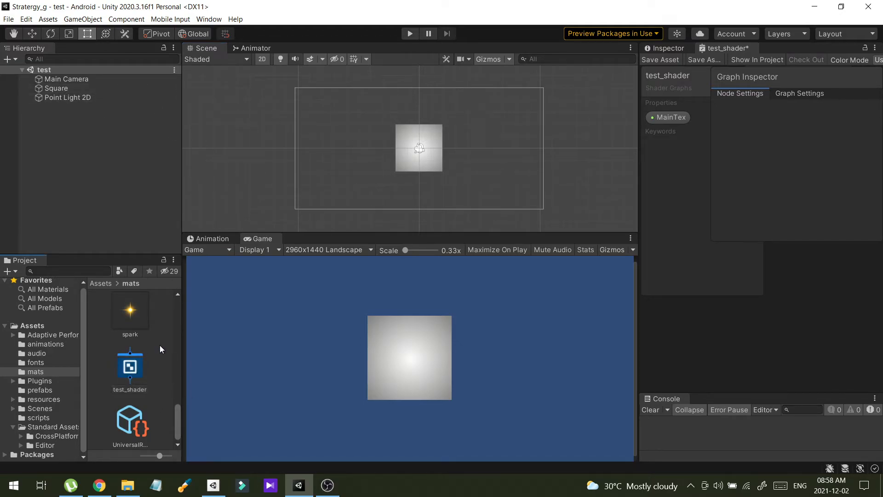
Create a material named test_material based on the test_shader graph in the mats folder.
click(126, 366)
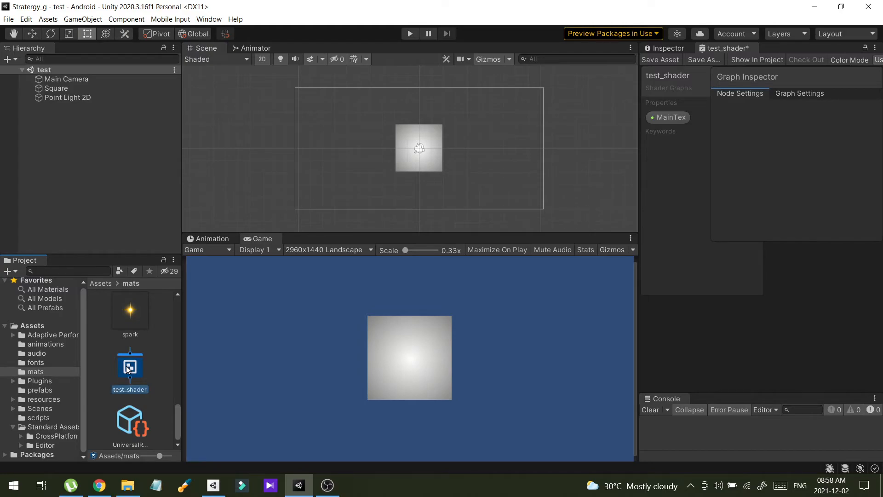
right_click(126, 366)
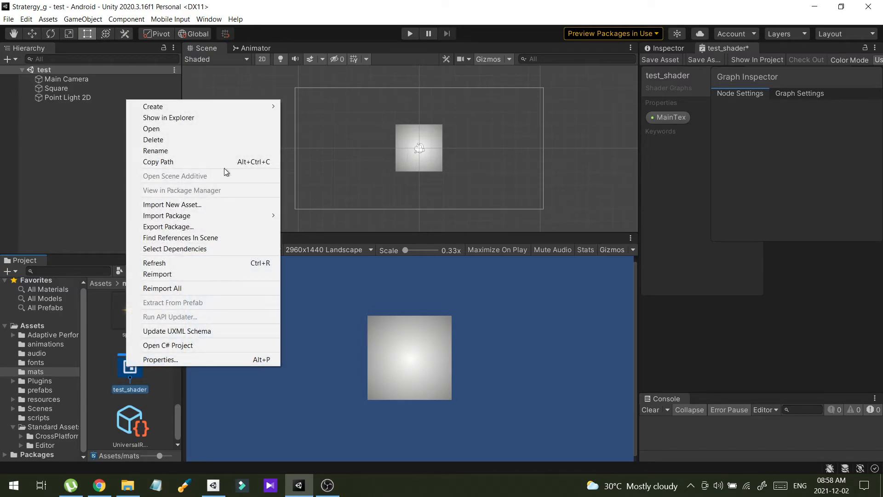
mouse_move(252, 101)
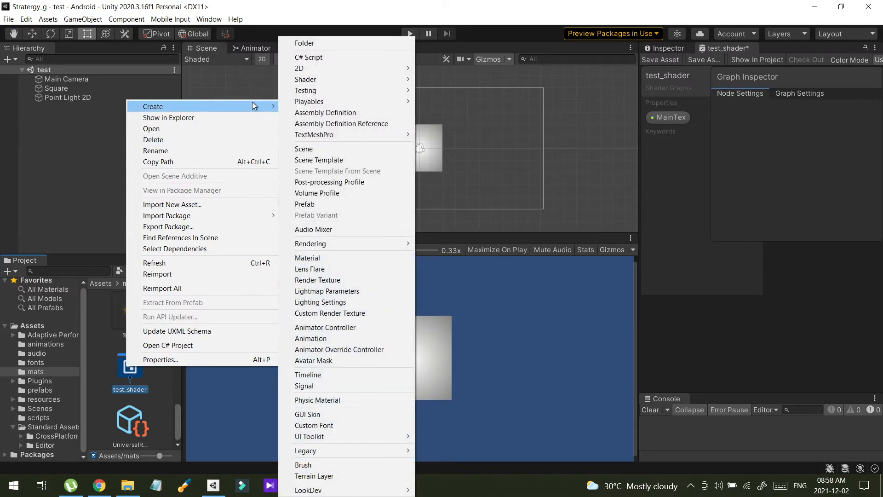
click(355, 257)
text(test_)
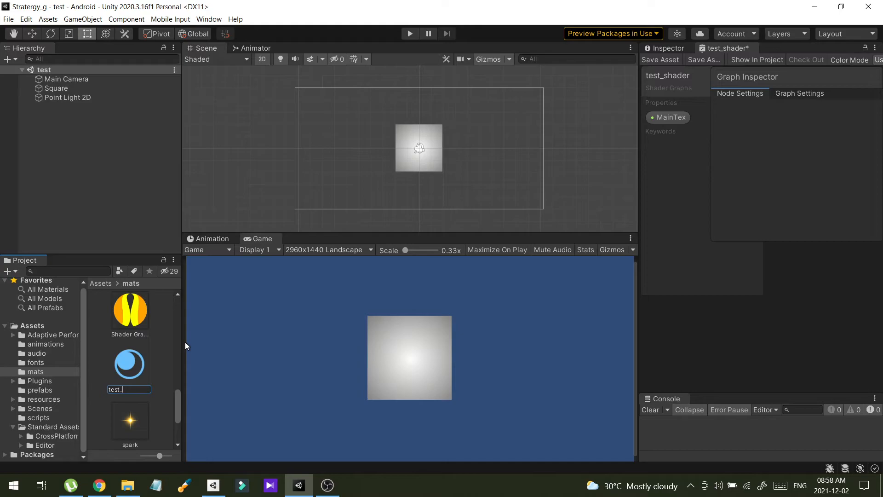
text(material)
key(Return)
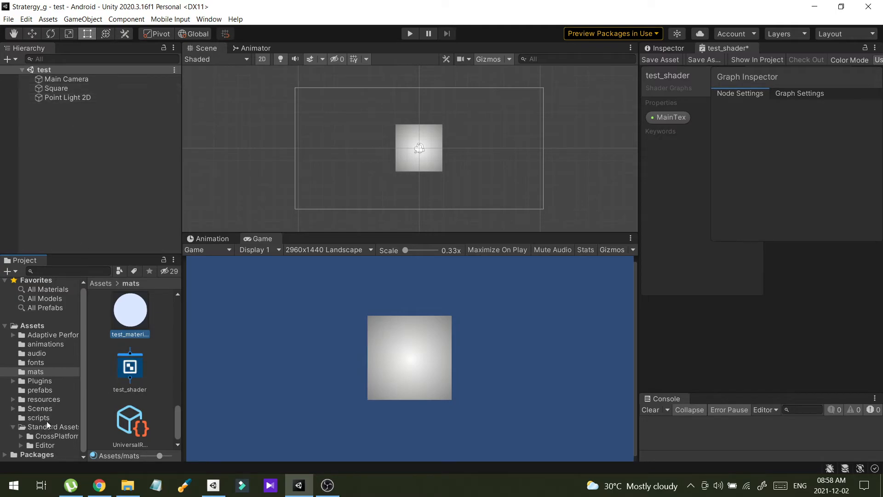
Apply test_material to the Square sprite in the scene, show the Square's Inspector settings and save the scene.
drag(133, 311, 411, 161)
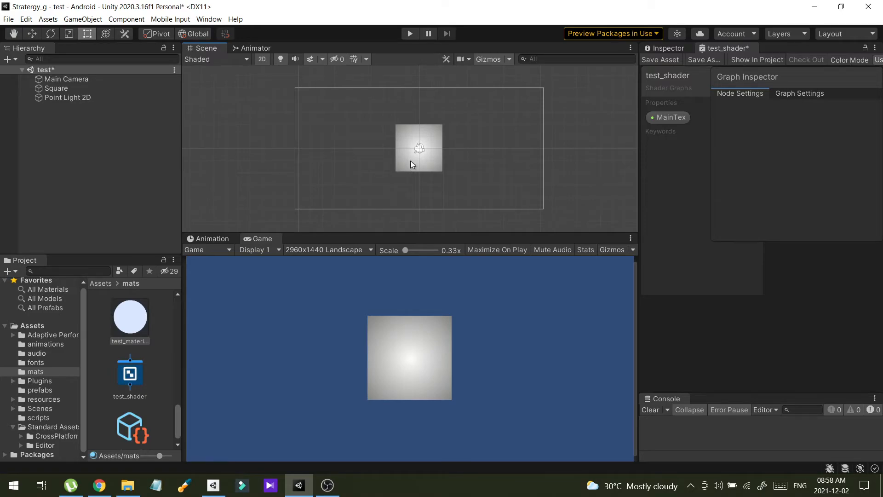
click(67, 89)
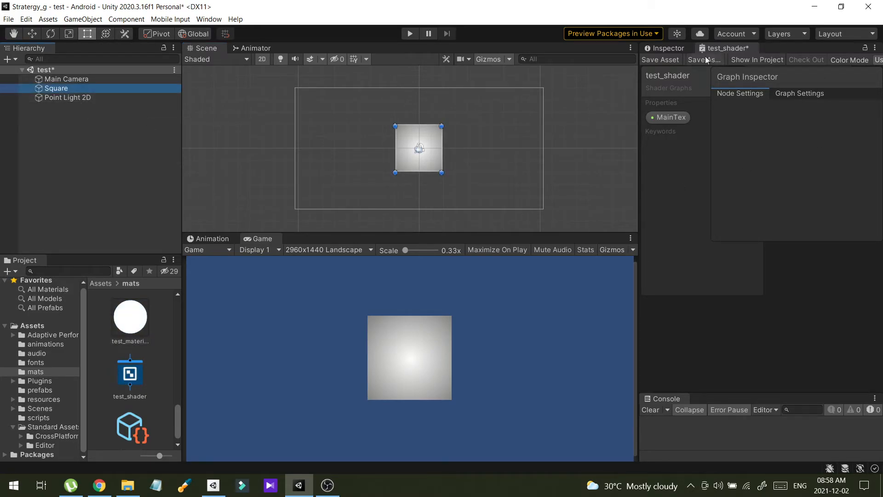
click(666, 44)
key(ctrl+s)
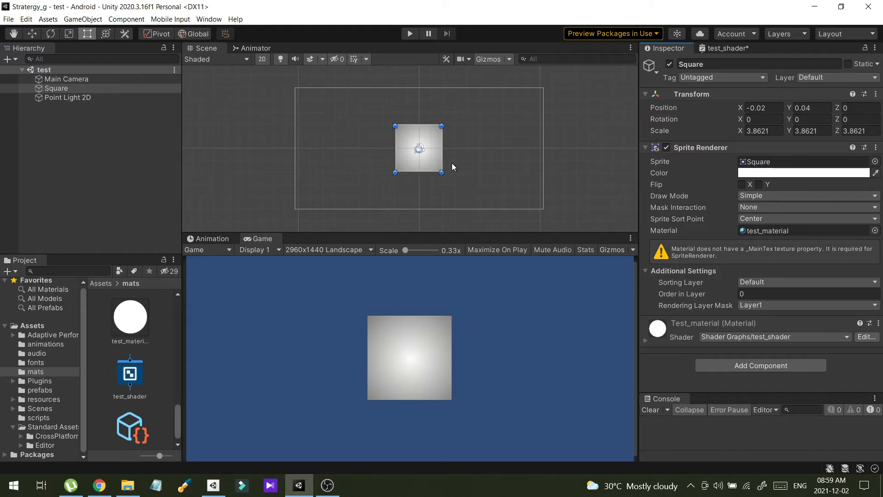
Set the Square's Sprite Renderer sprite to example_spiral.
click(876, 161)
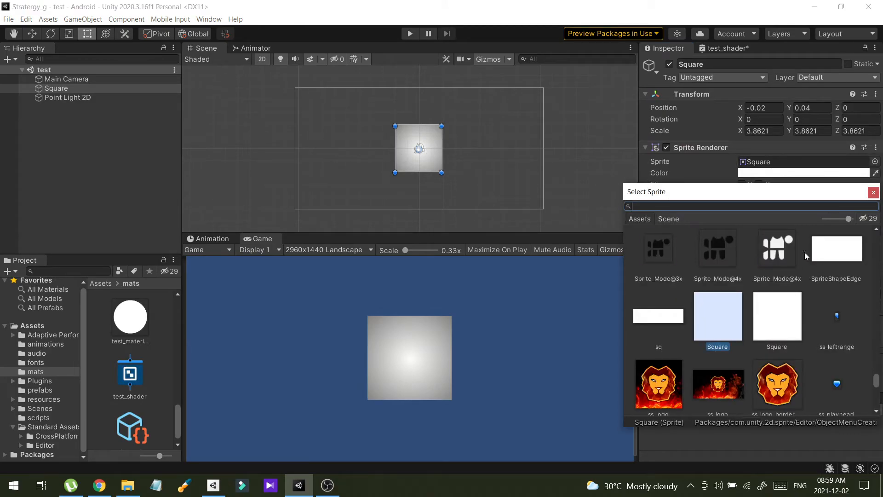
text(spr)
key(BackSpace)
text(i)
double_click(714, 251)
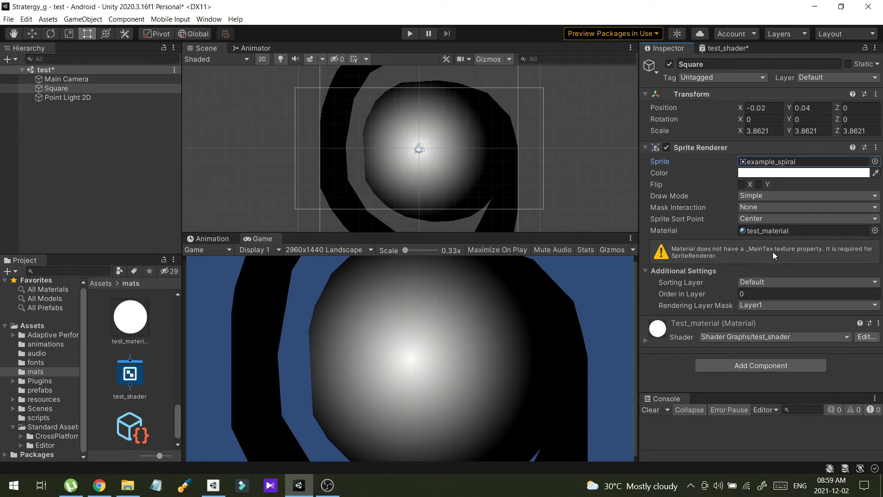
Correct the MainTex property's reference to _MainTex in the test_shader graph and save the asset.
double_click(130, 375)
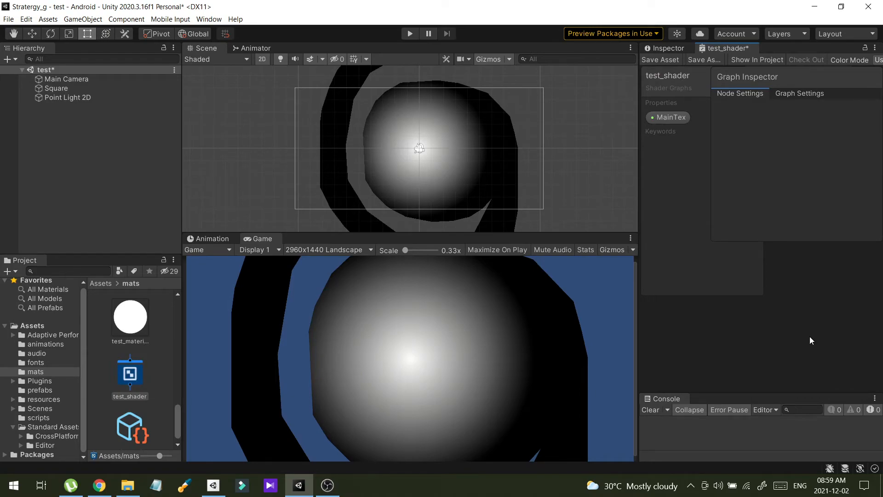
key(shift+space)
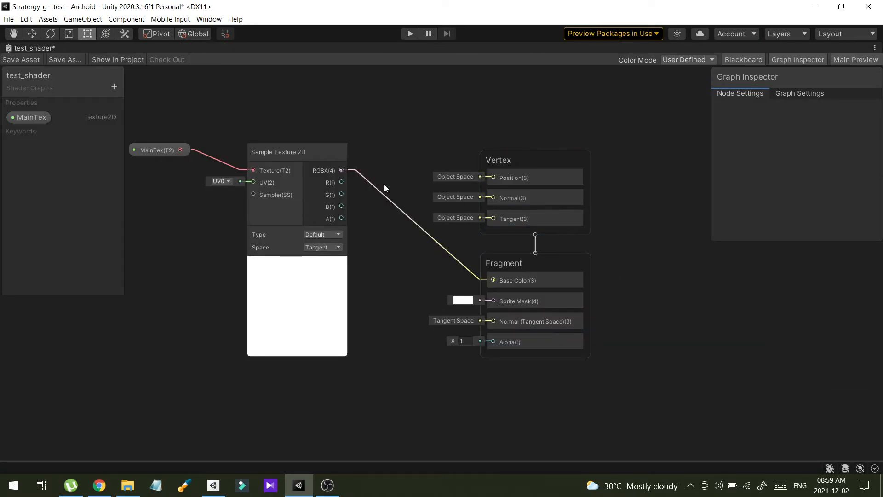
click(31, 117)
click(830, 140)
mouse_move(795, 139)
mouse_down()
mouse_move(831, 139)
mouse_move(797, 147)
mouse_up()
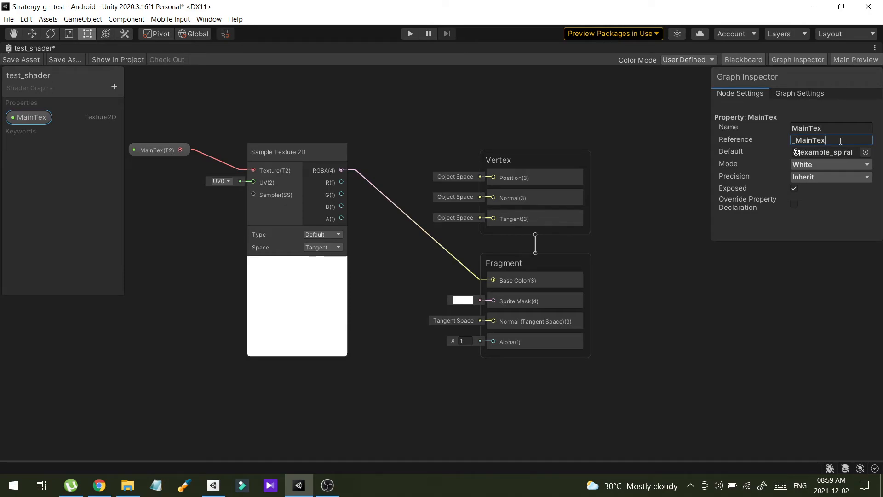
click(23, 56)
key(shift+space)
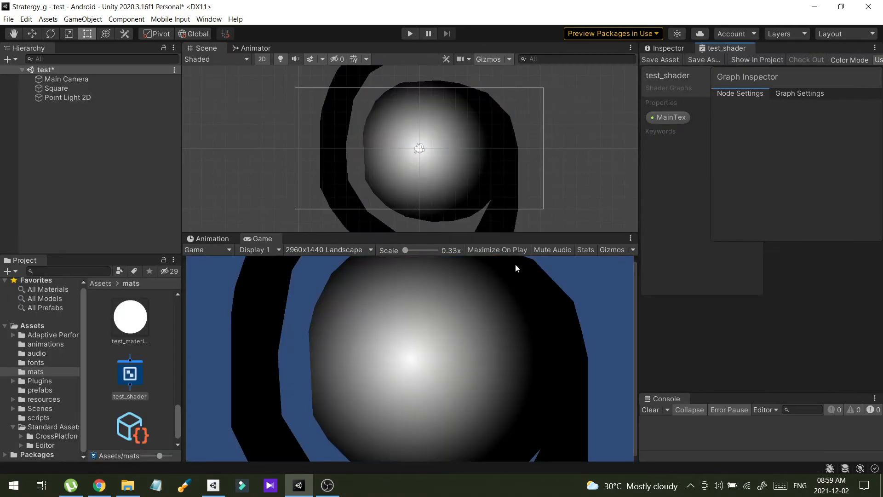
Save the scene and show the Square's Sprite Renderer settings in the Inspector.
click(55, 89)
key(ctrl+s)
click(668, 48)
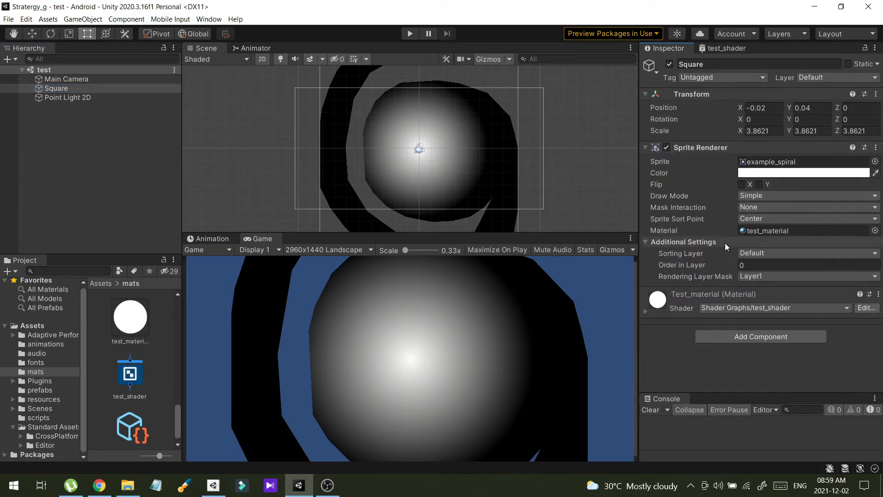
Scale the Square sprite down uniformly to about 1.13 so the whole spiral fits inside the camera frame.
scroll(295, 140, up, 1)
key(f)
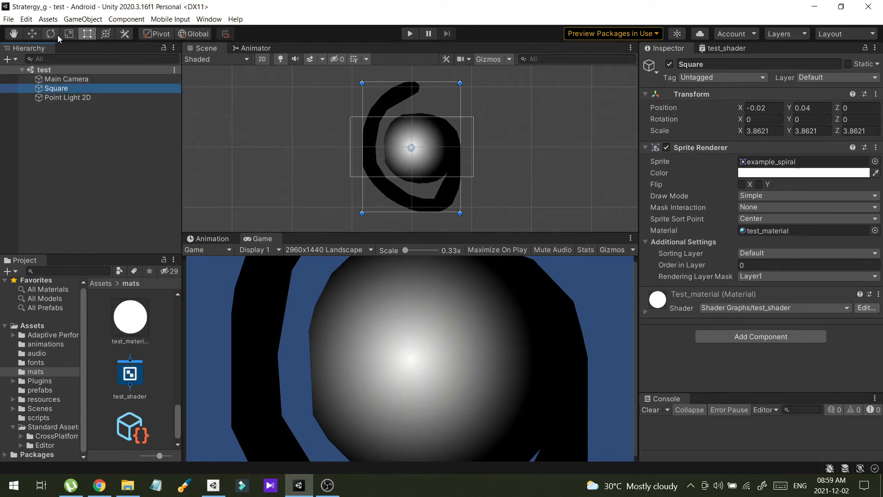
click(69, 34)
drag(408, 144, 407, 183)
scroll(411, 168, up, 5)
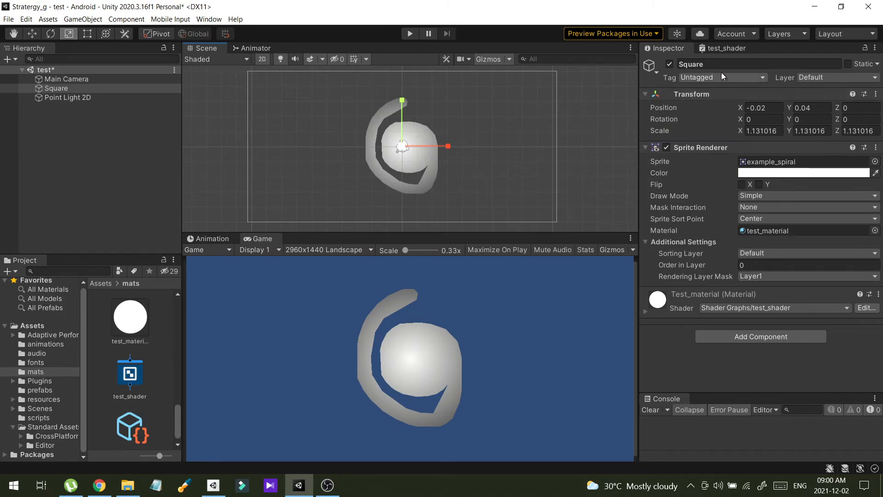
Maximize the test_shader graph and connect the Sample Texture 2D node's A output to the Fragment block's Alpha.
click(727, 48)
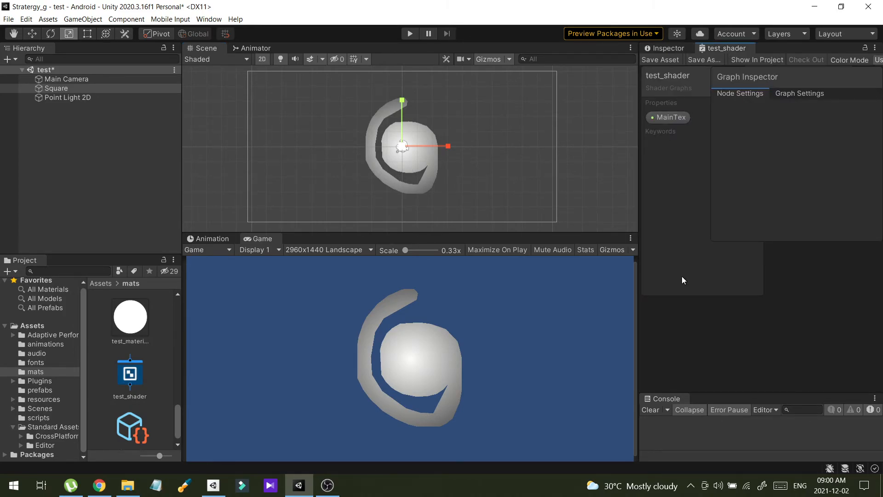
key(shift+space)
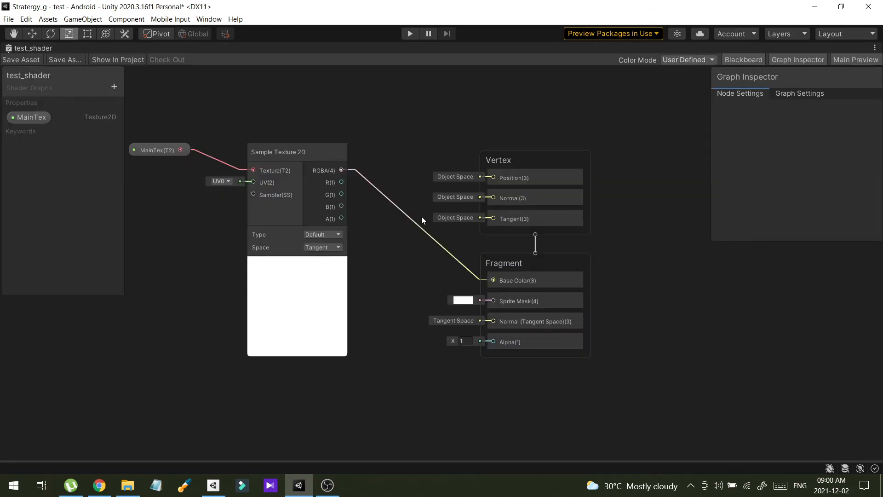
drag(341, 217, 493, 341)
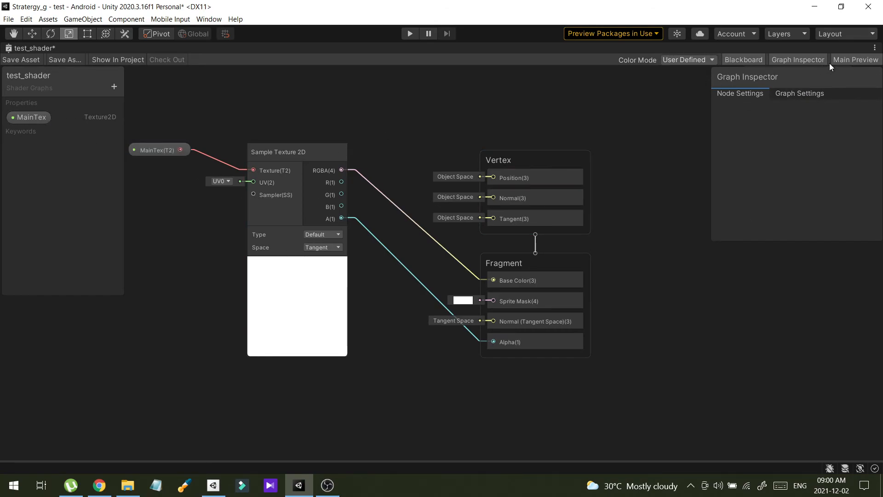
Show the Main Preview and place it below the Graph Inspector so that the two do not overlap.
drag(806, 82, 701, 114)
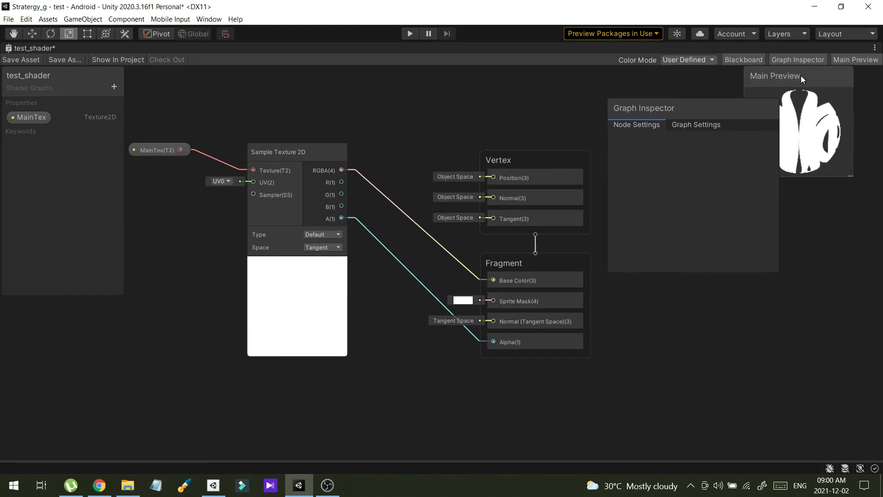
drag(801, 78, 786, 362)
drag(737, 109, 839, 79)
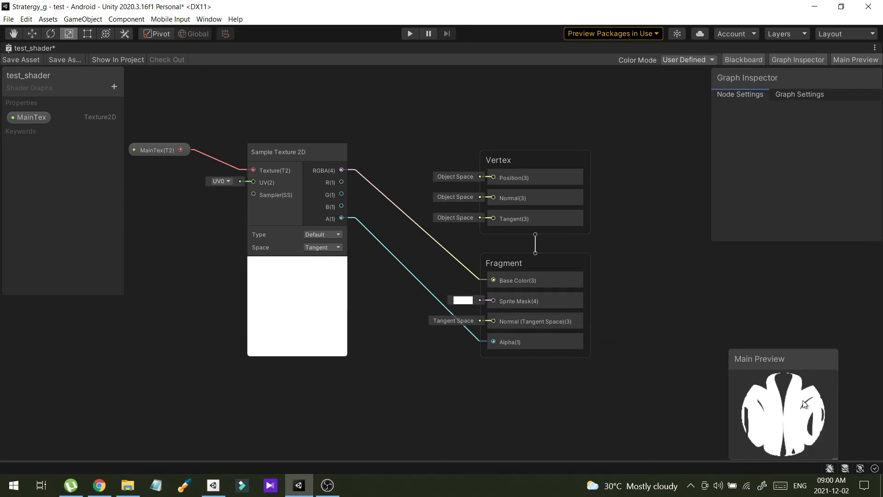
drag(823, 367, 849, 322)
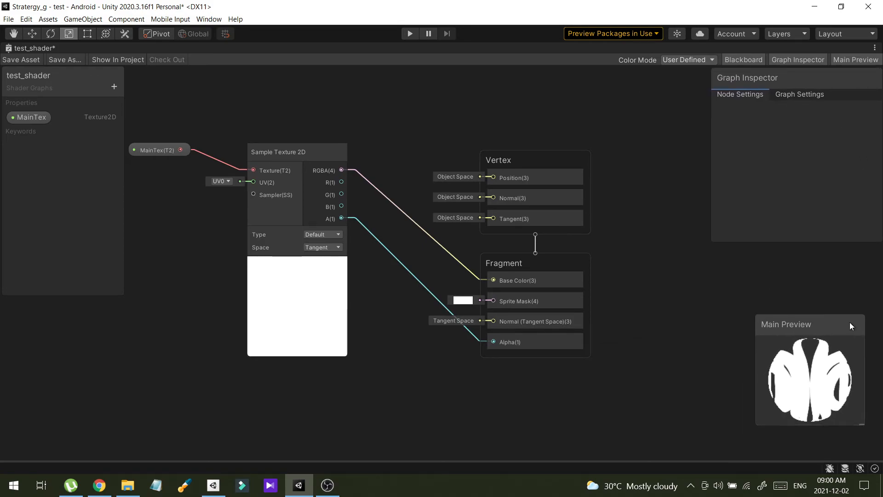
Delete the connection from A to Alpha and switch the Main Preview mesh to Quad.
click(396, 255)
key(Delete)
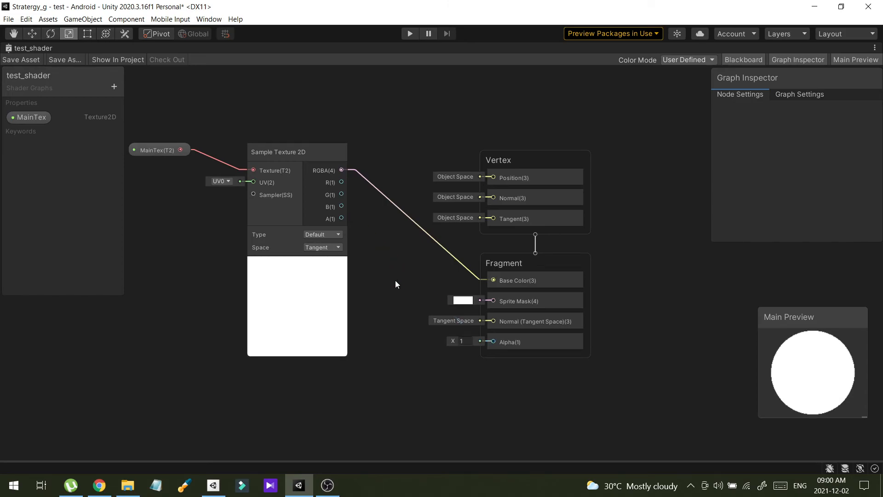
right_click(800, 372)
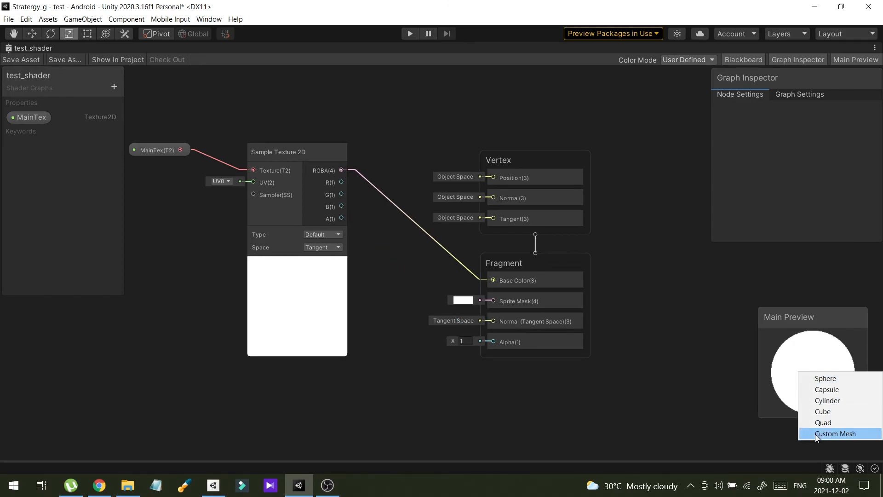
click(821, 424)
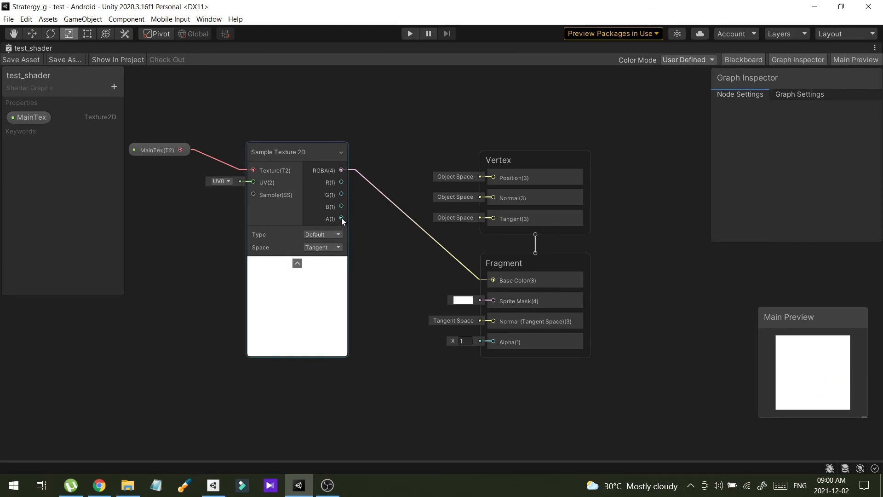
Reconnect the texture sample's A output to Fragment Alpha, save the graph and restore the normal layout to view the spiral sprite.
drag(340, 219, 496, 342)
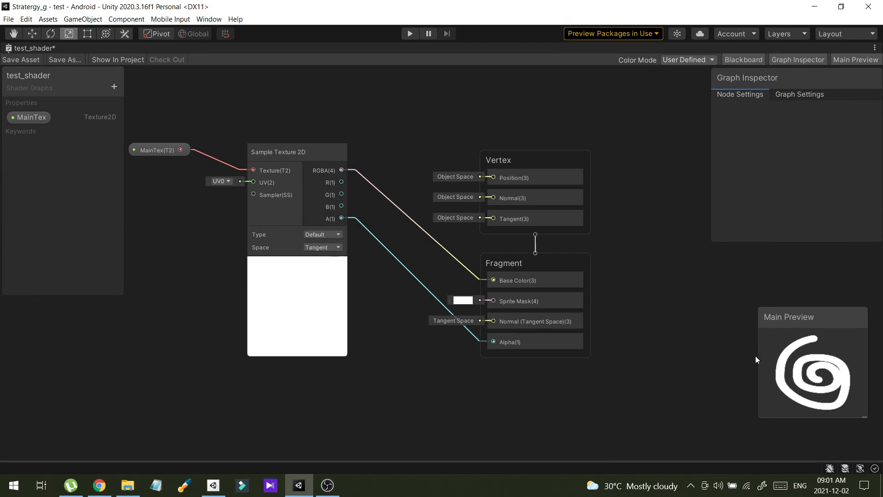
click(12, 61)
key(shift+space)
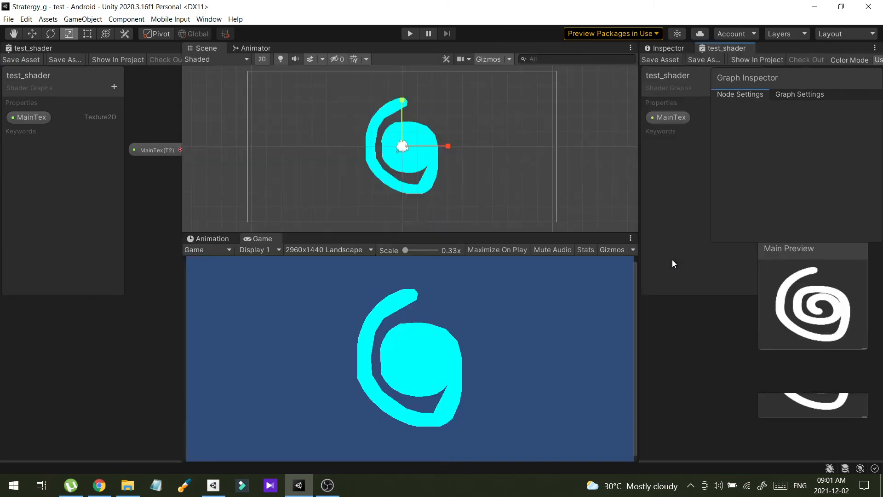
middle_drag(417, 166, 378, 166)
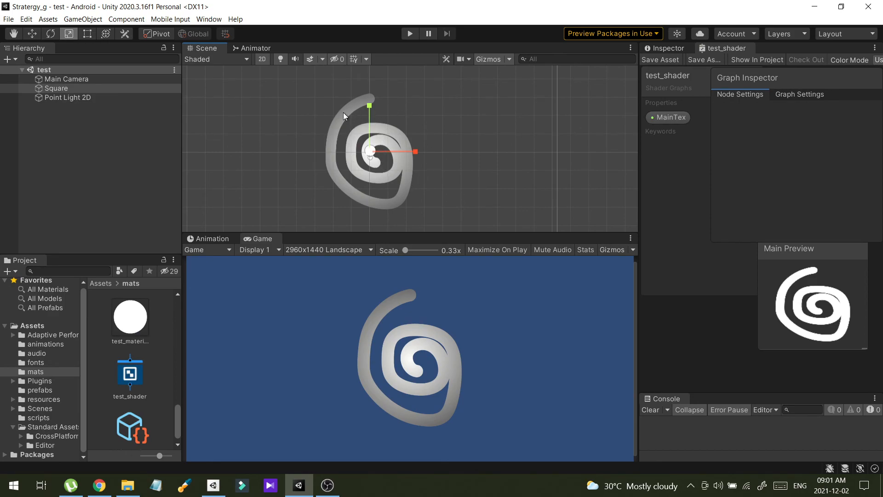